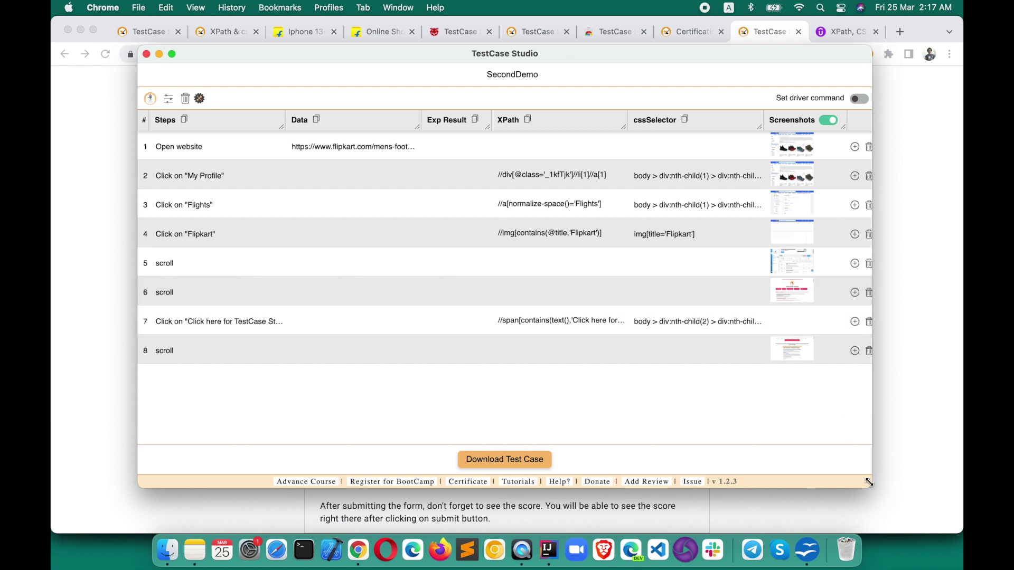
Widen the TestCase Studio window and delete the two recorded scroll steps numbered 6 and 8.
left_click_drag(869, 481, 948, 482)
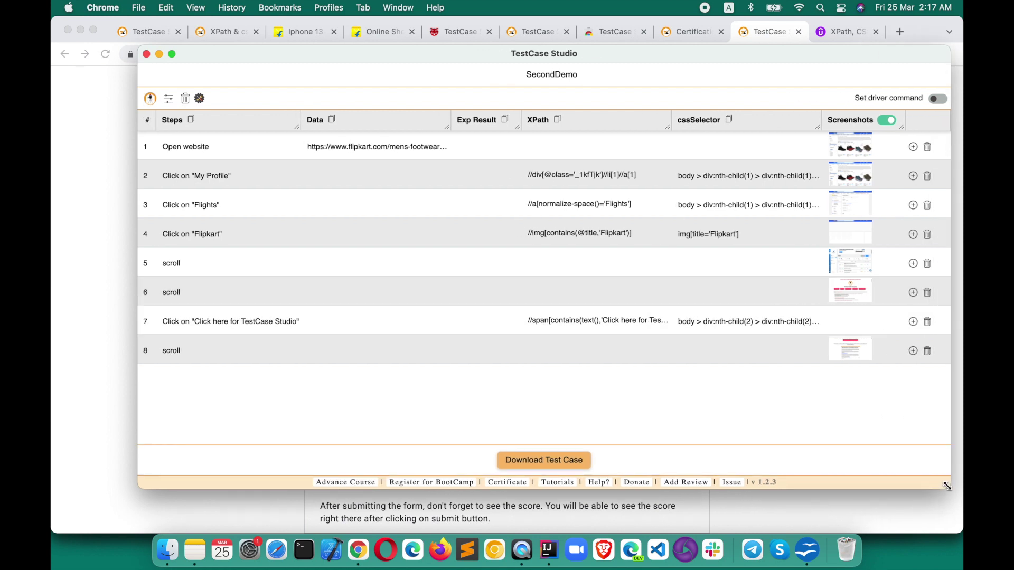
left_click(927, 291)
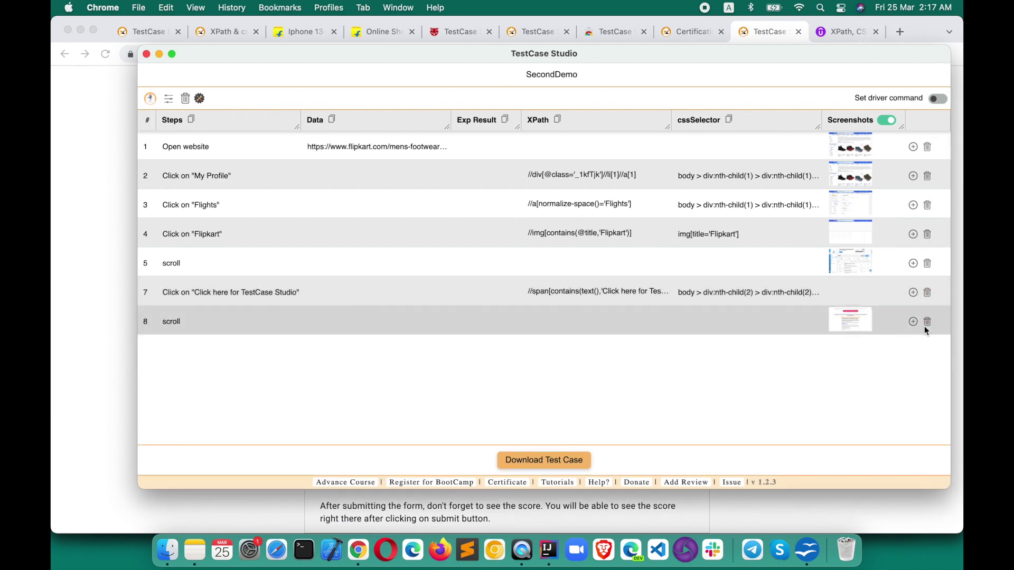
left_click(925, 326)
Reload the TestCase Studio certification page to record a refresh step, and close the recorder window.
left_click(94, 306)
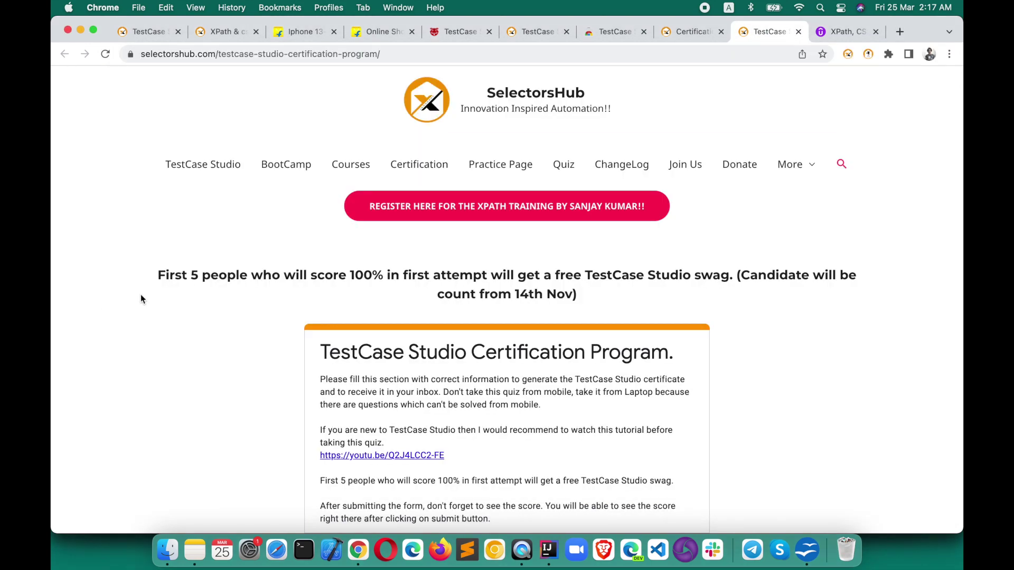
key("super+r")
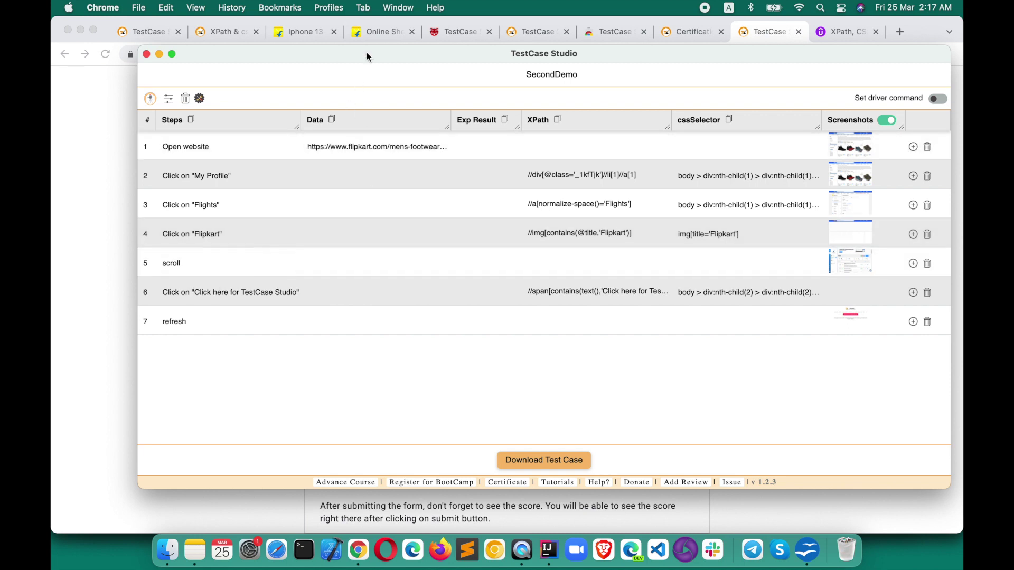
left_click_drag(369, 51, 323, 53)
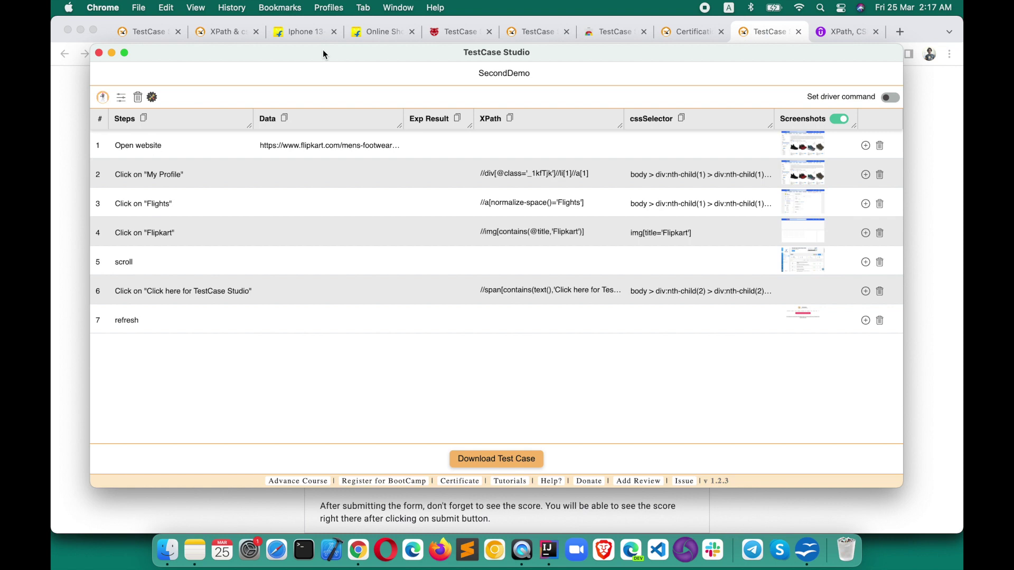
left_click(98, 53)
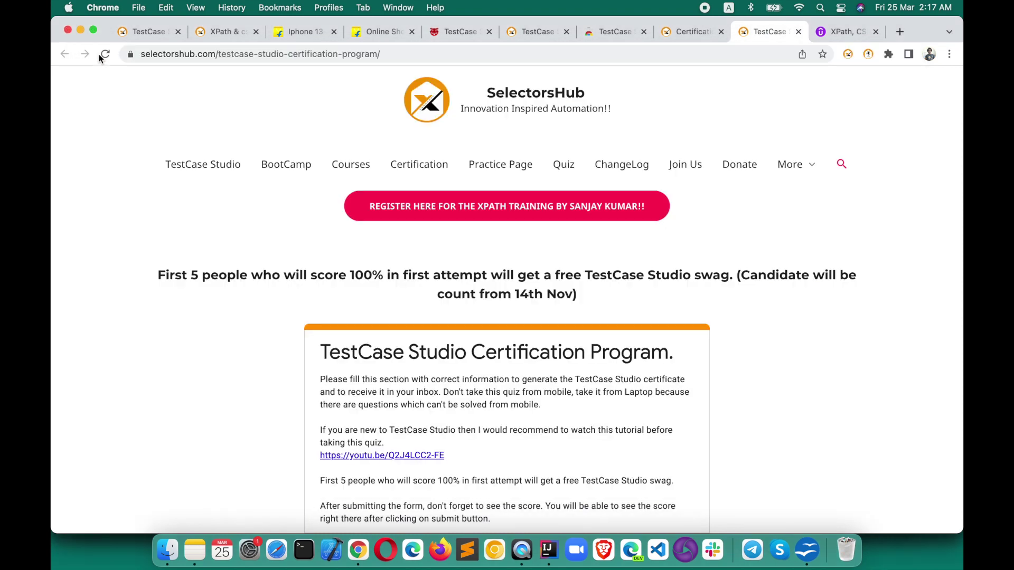
Close every browser tab except the TestCase Studio page and open the SelectorsHub home page in it.
left_click(335, 32)
left_click(335, 32)
left_click(336, 32)
left_click(336, 32)
left_click(336, 32)
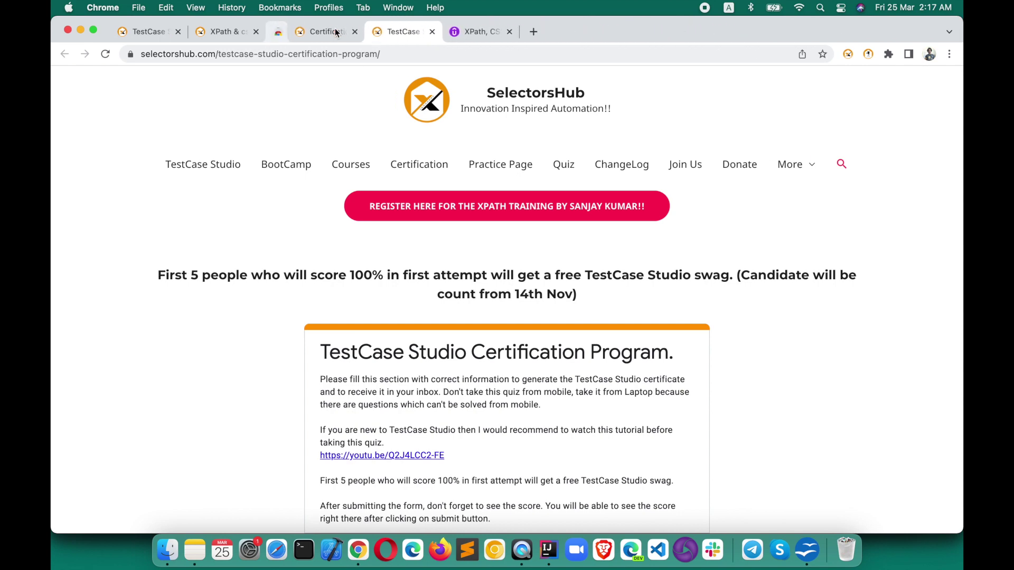
left_click(335, 32)
left_click(336, 32)
left_click(336, 32)
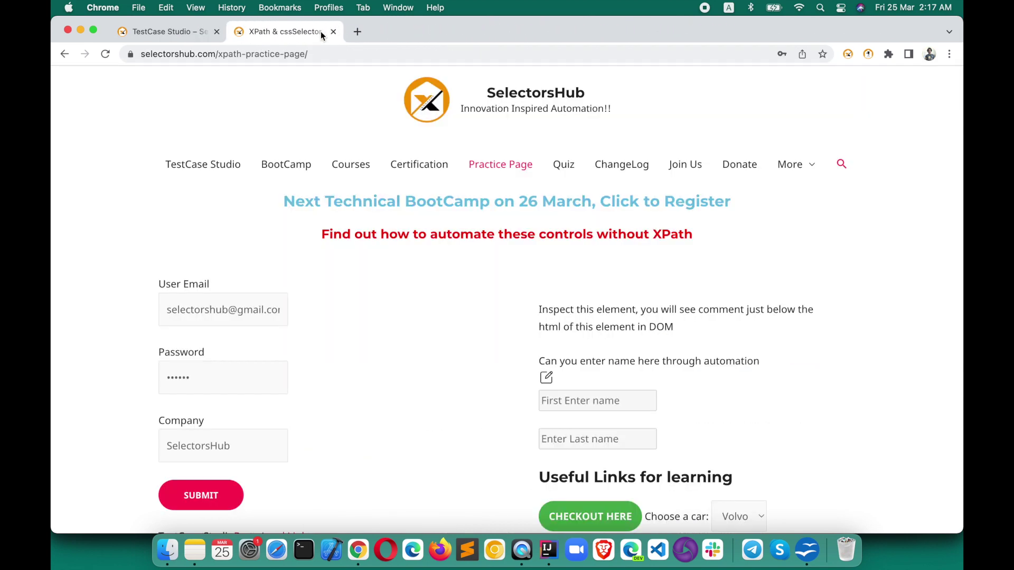
left_click(333, 32)
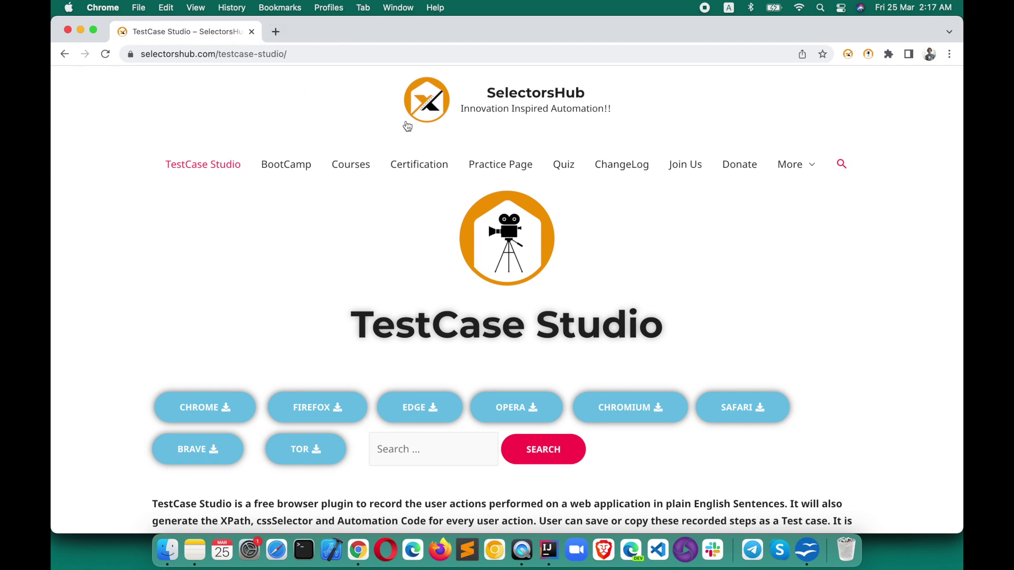
left_click(423, 114)
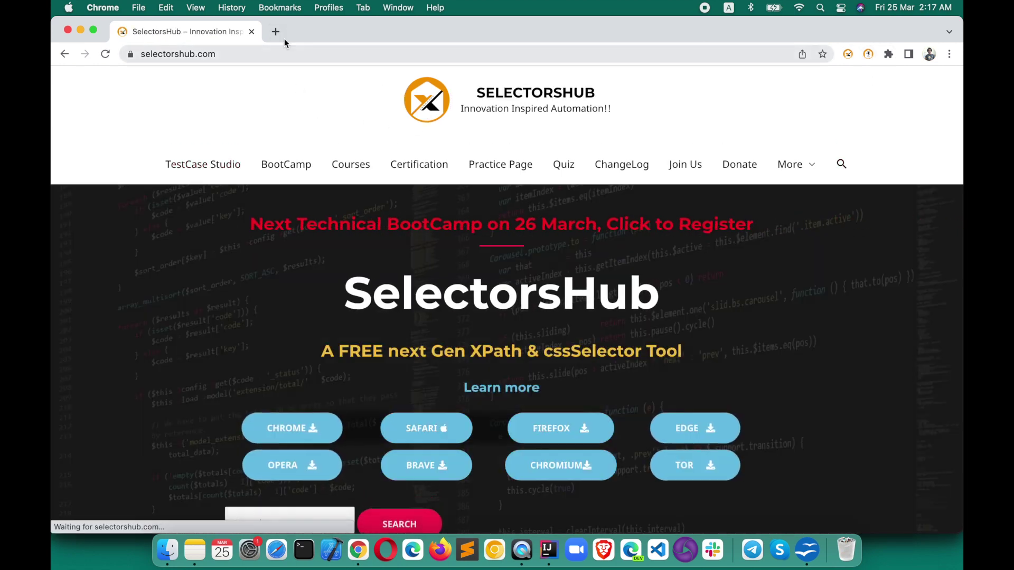
left_click(277, 31)
type("sele")
key("Escape")
key("super+w")
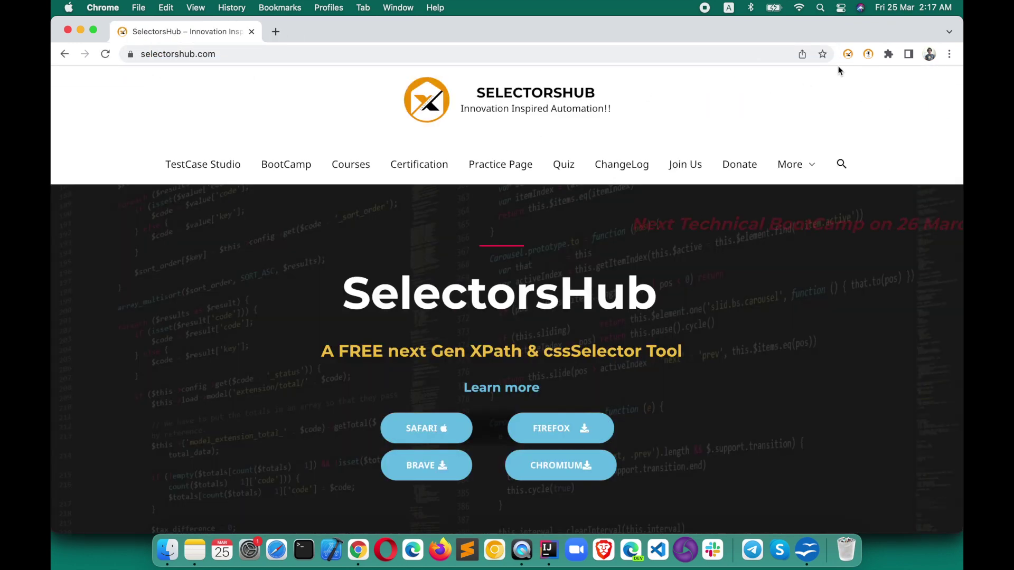
Start a new TestCase Studio recording on the SelectorsHub home page and open the site's TestCase Studio page.
left_click(867, 54)
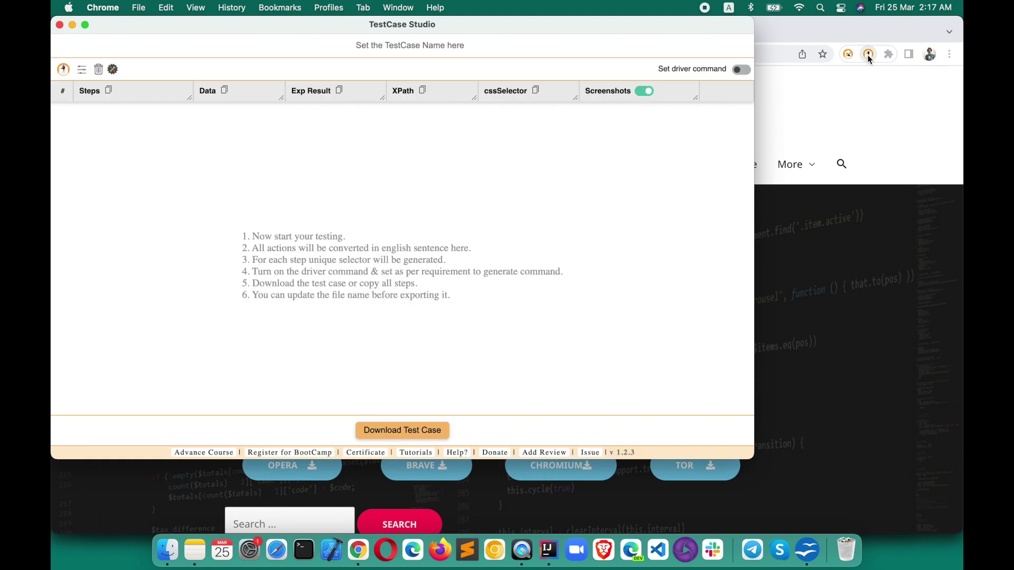
left_click(869, 123)
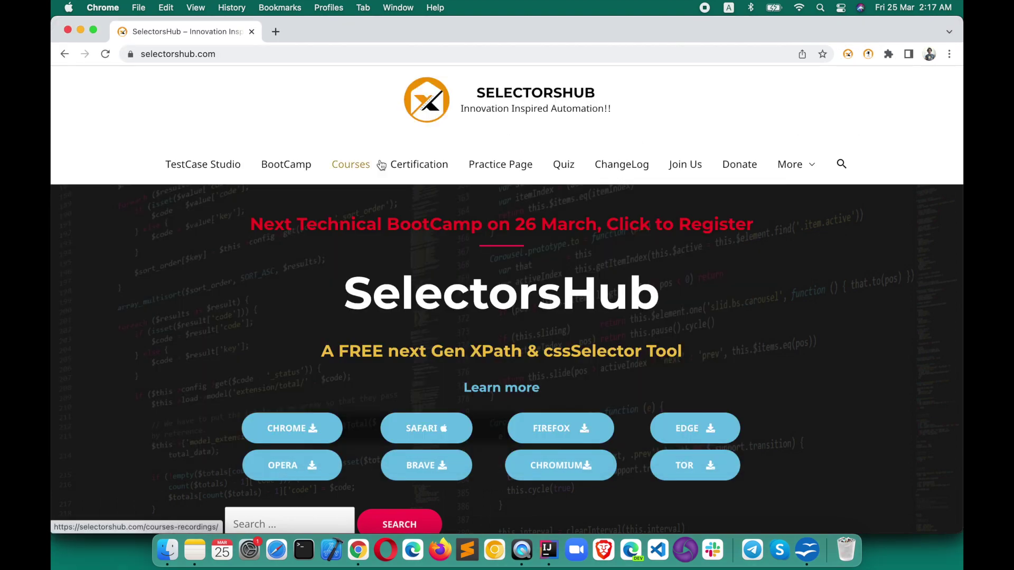
left_click(215, 170)
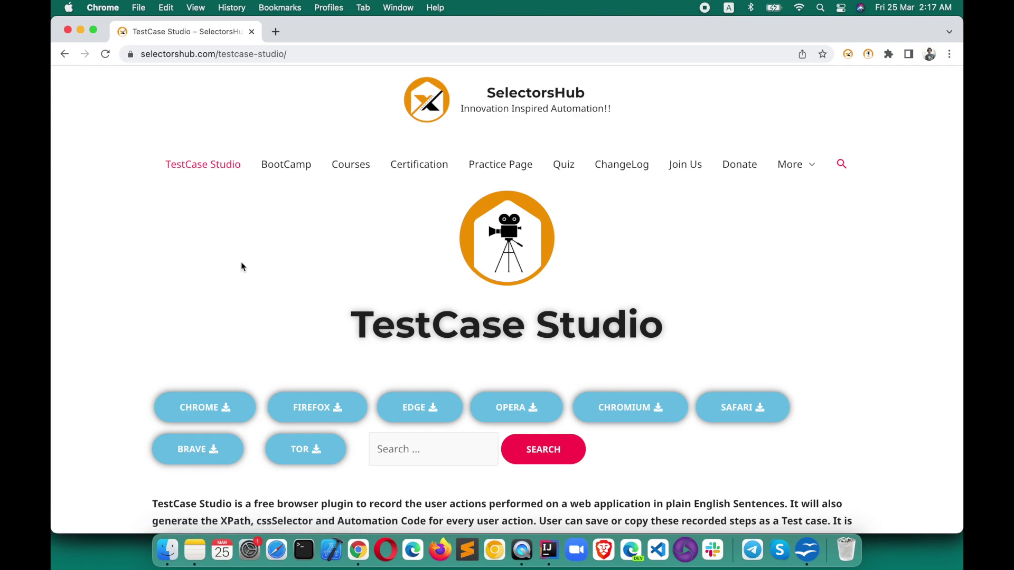
Record scrolling to the end of the TestCase Studio page and check the recorded steps in the recorder.
scroll(241, 264, "down", 7)
scroll(241, 262, "down", 20)
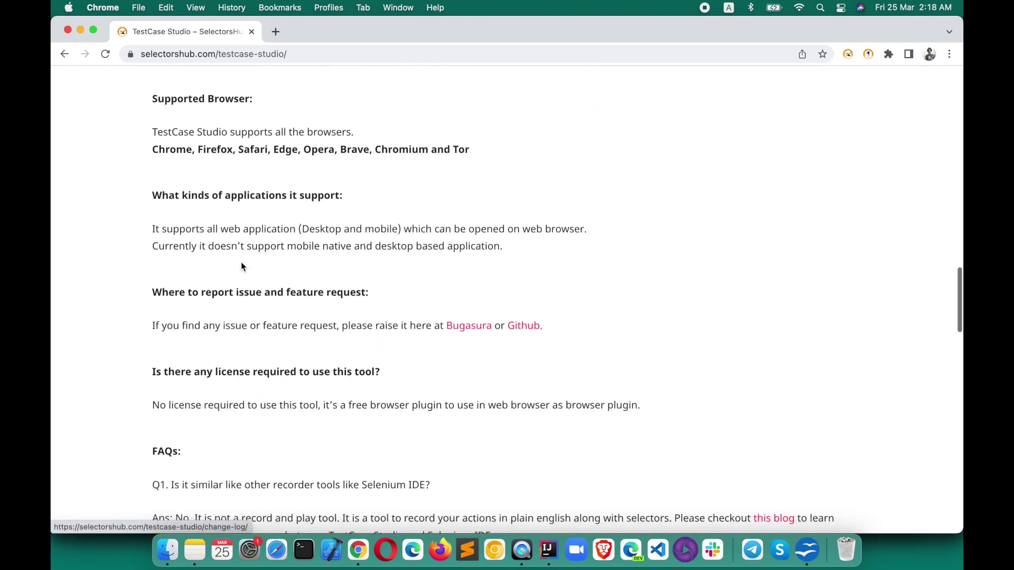
scroll(241, 262, "down", 15)
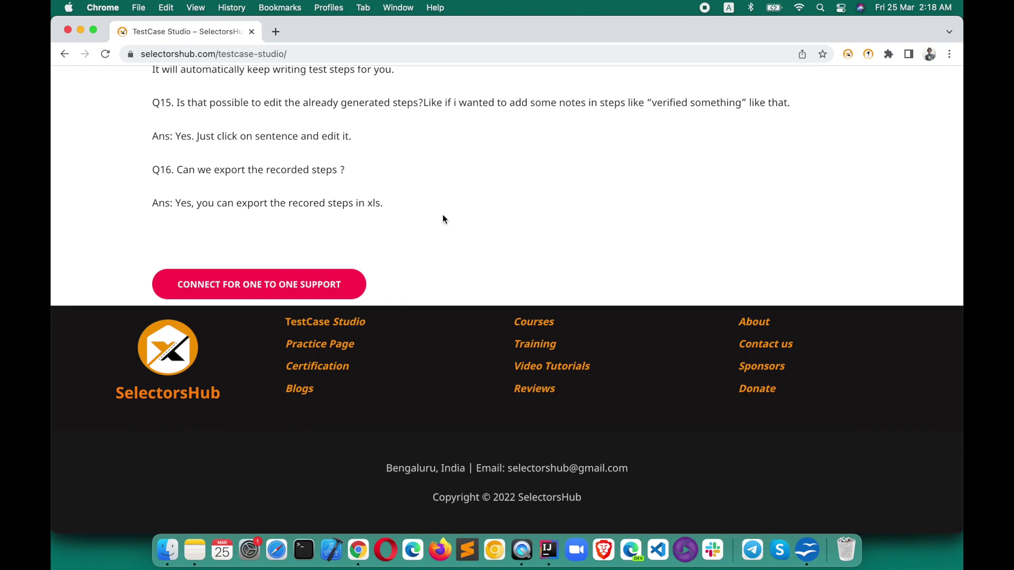
key("super+grave")
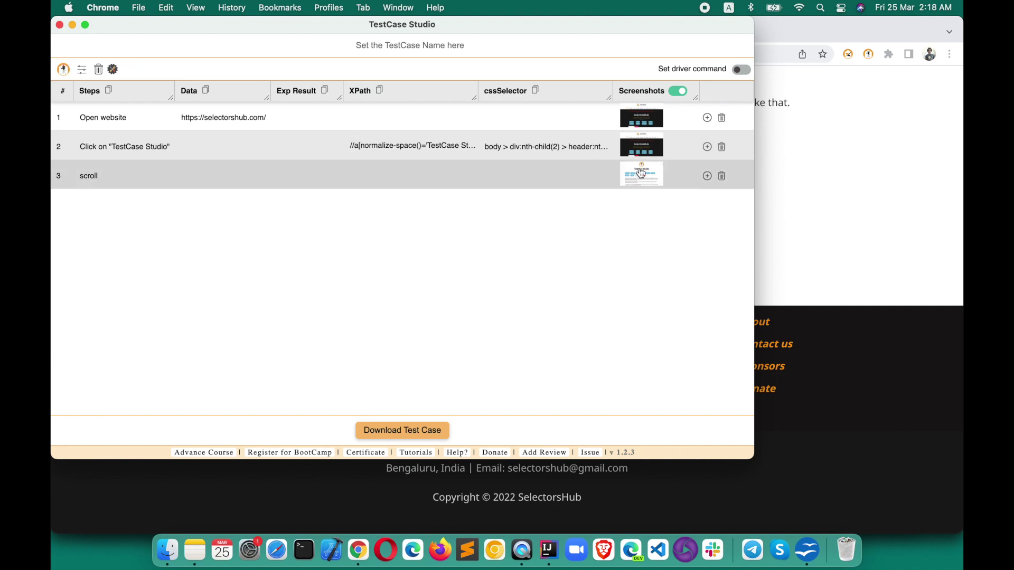
left_click(830, 186)
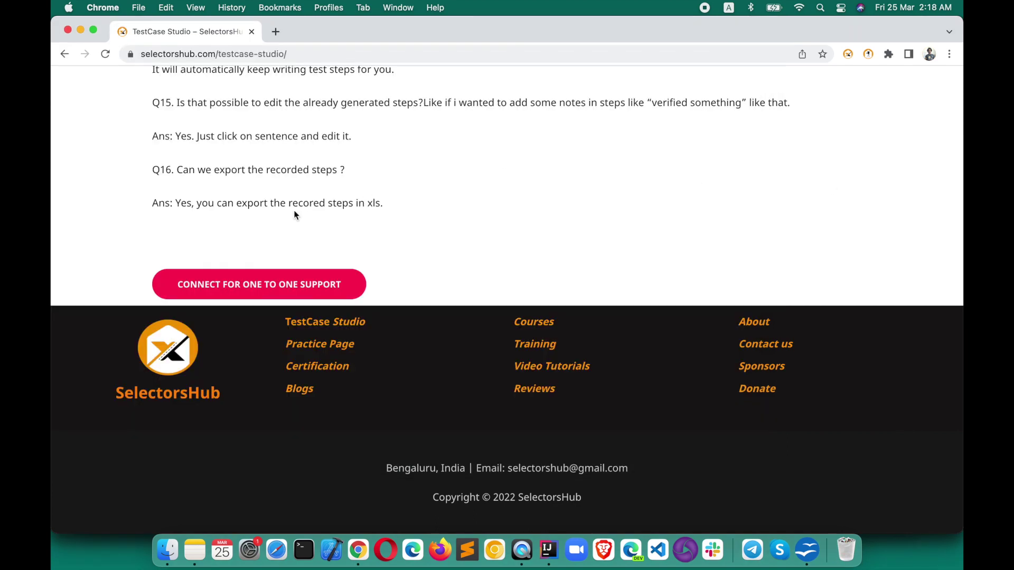
Record opening the one-to-one support page and going from there to the BootCamp page.
left_click(270, 288)
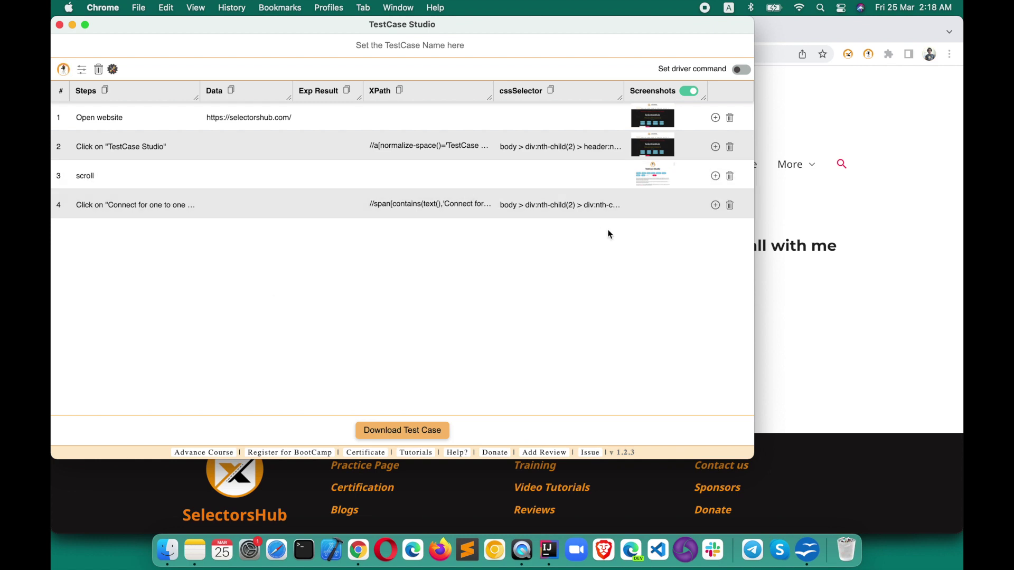
left_click(782, 311)
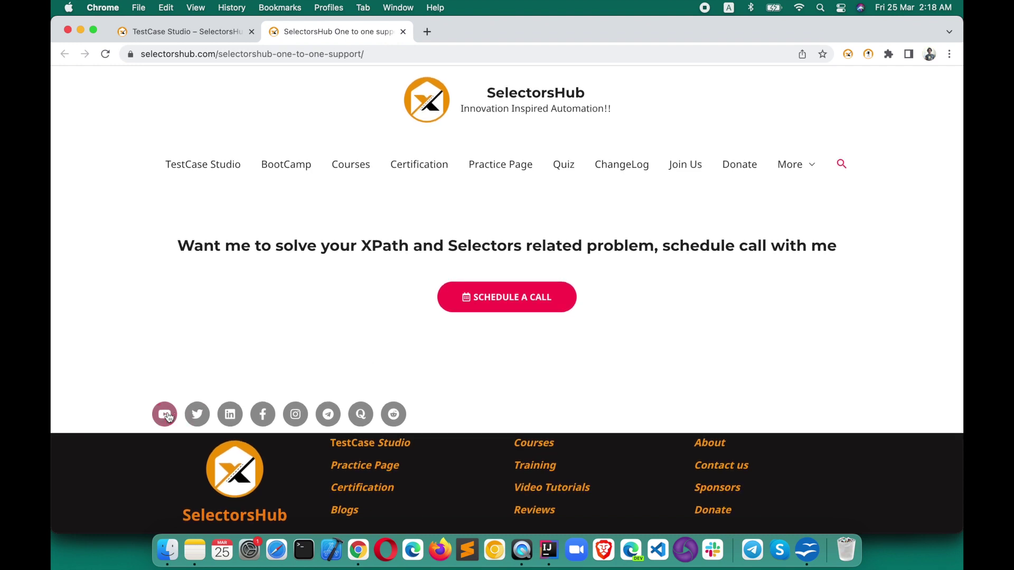
left_click(290, 172)
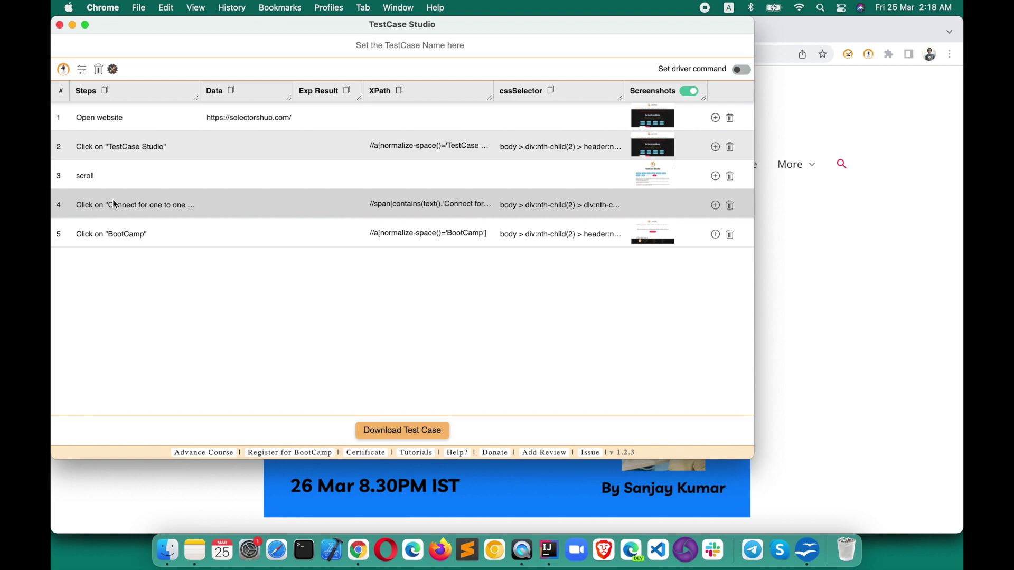
Inspect the enlarged screenshot of recorded step 3 and return to the BootCamp page.
left_click(664, 177)
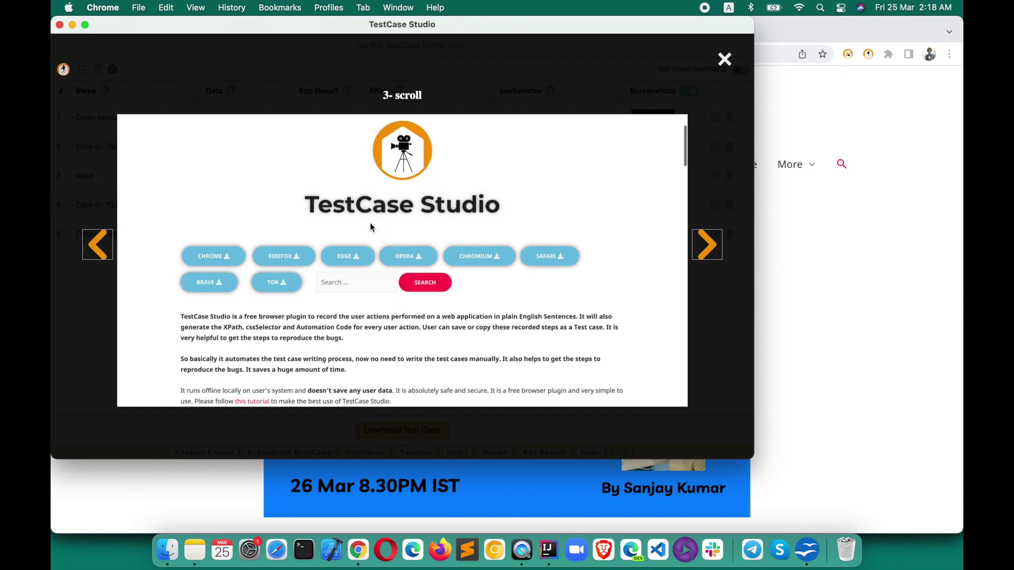
left_click(724, 58)
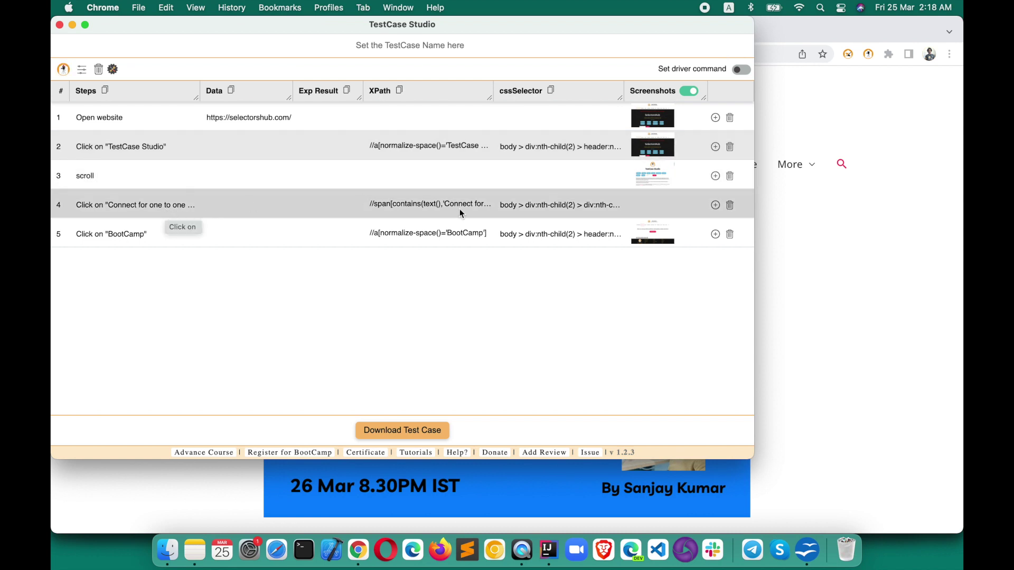
left_click(835, 246)
Record scrolling down the BootCamp page and opening the PayPal payment link for people outside India, and review the recorded steps.
scroll(710, 282, "down", 15)
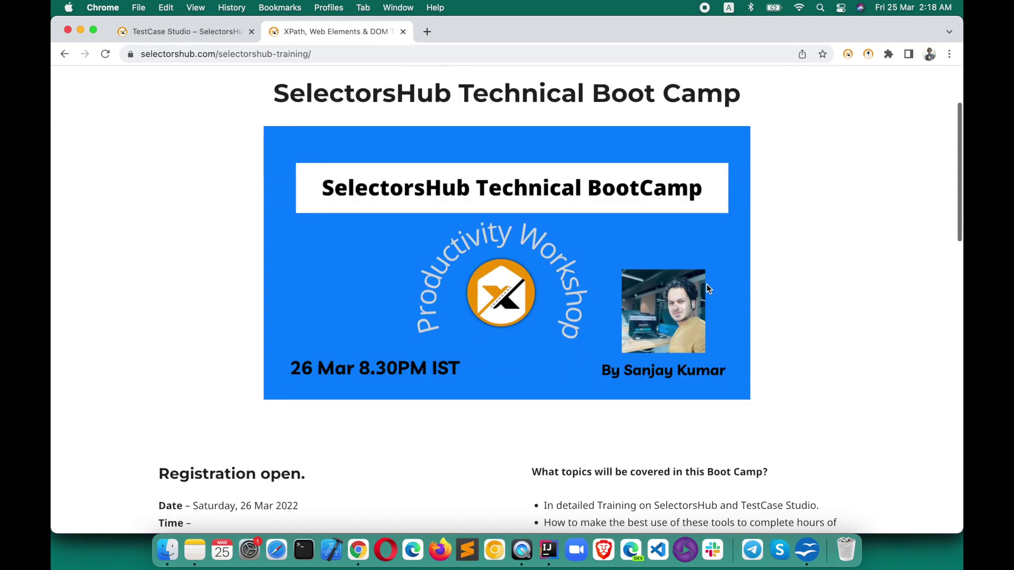
scroll(707, 286, "down", 5)
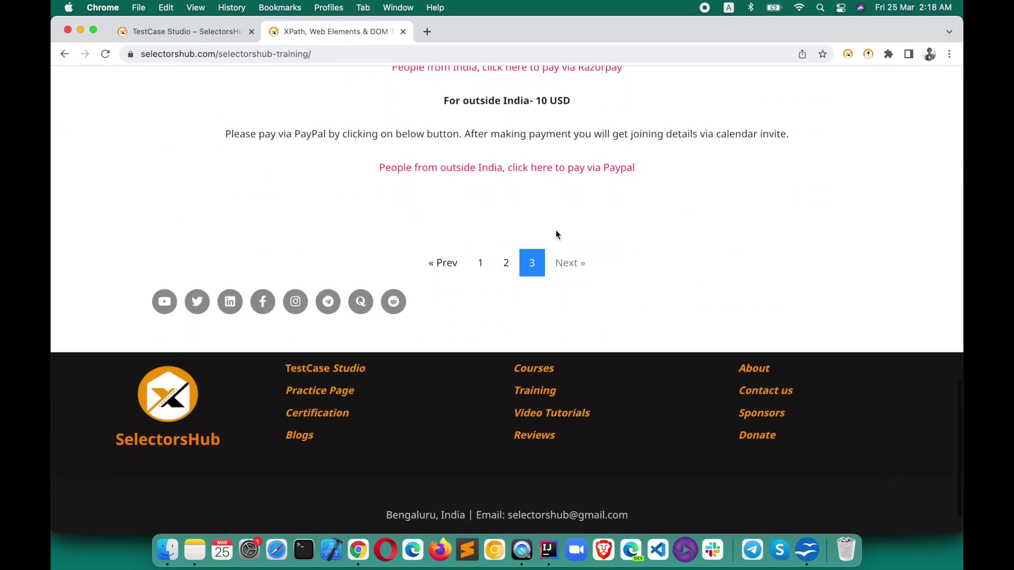
left_click(534, 168)
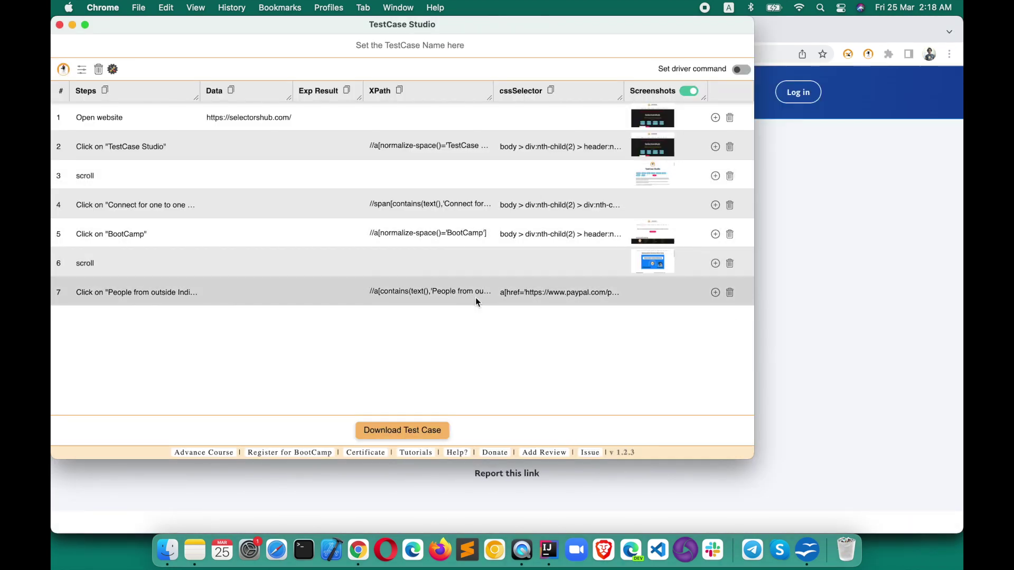
left_click(859, 234)
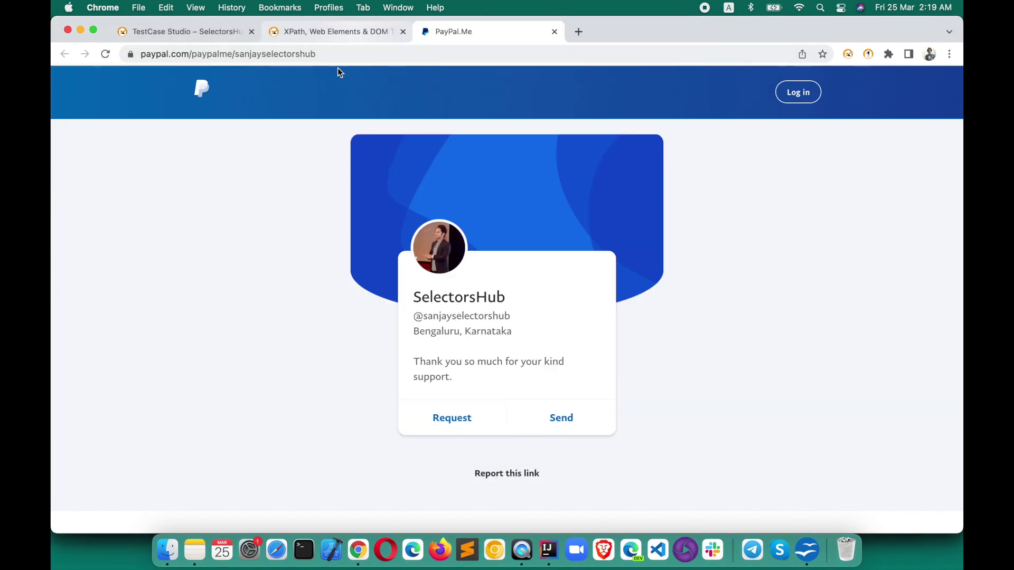
key("super+grave")
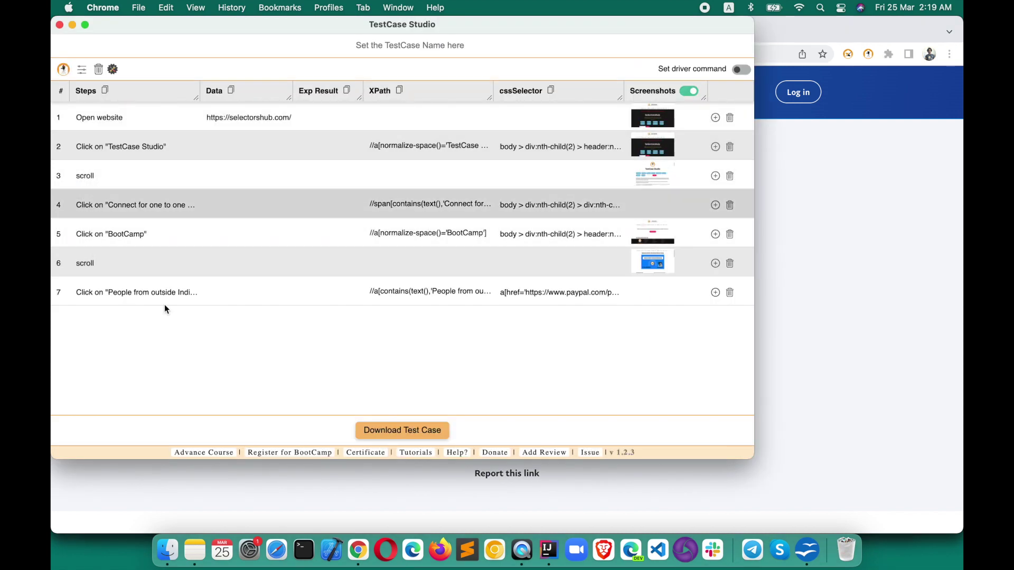
left_click(207, 474)
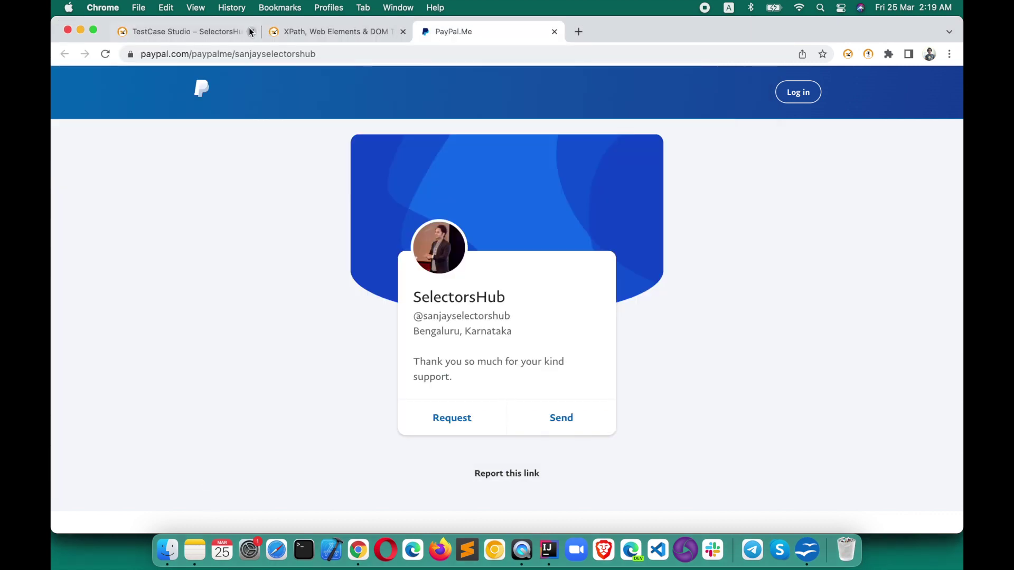
Switch back to the BootCamp page, reload it to record a refresh, and check the recorder.
left_click(320, 32)
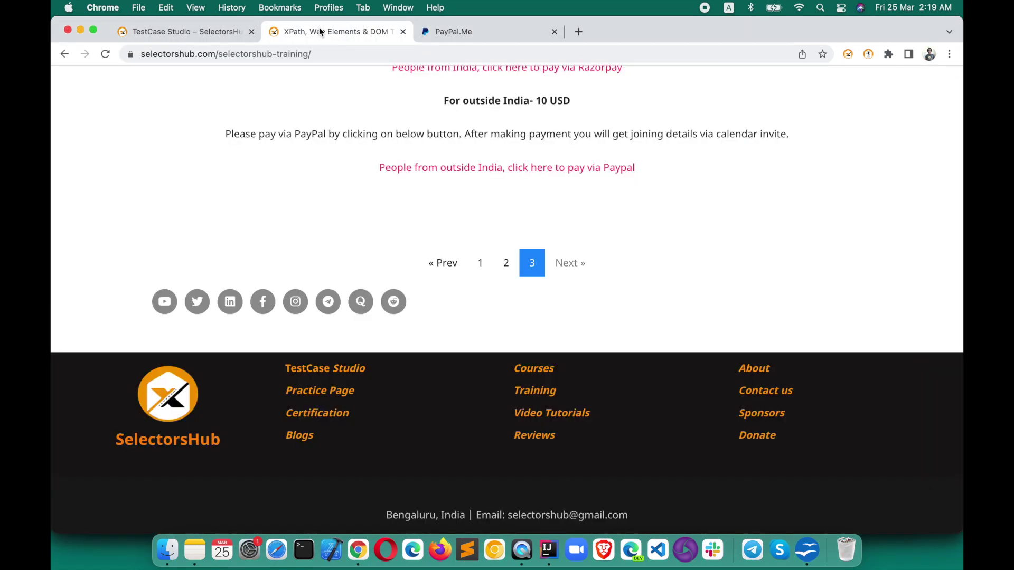
key("super+r")
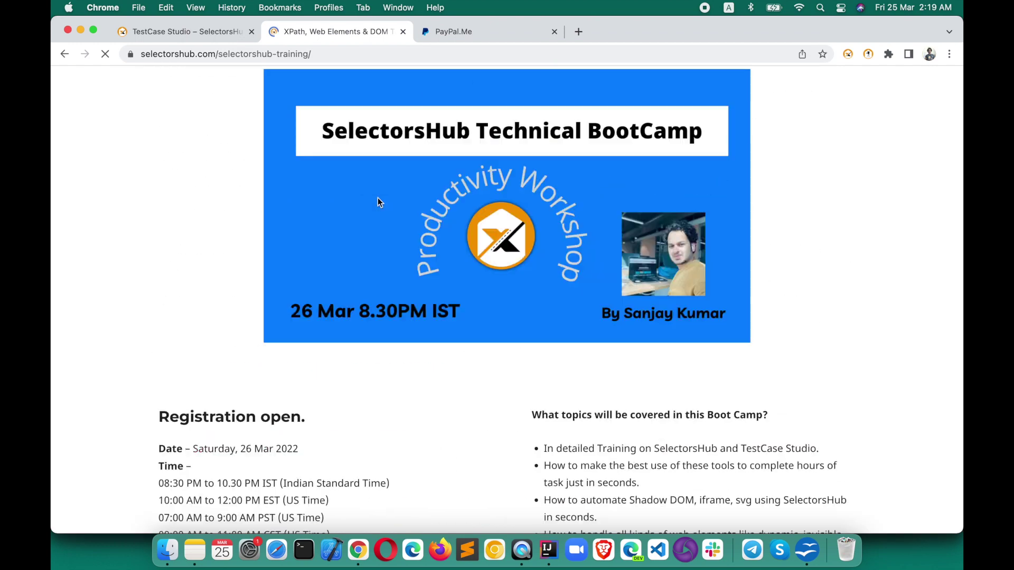
key("super+grave")
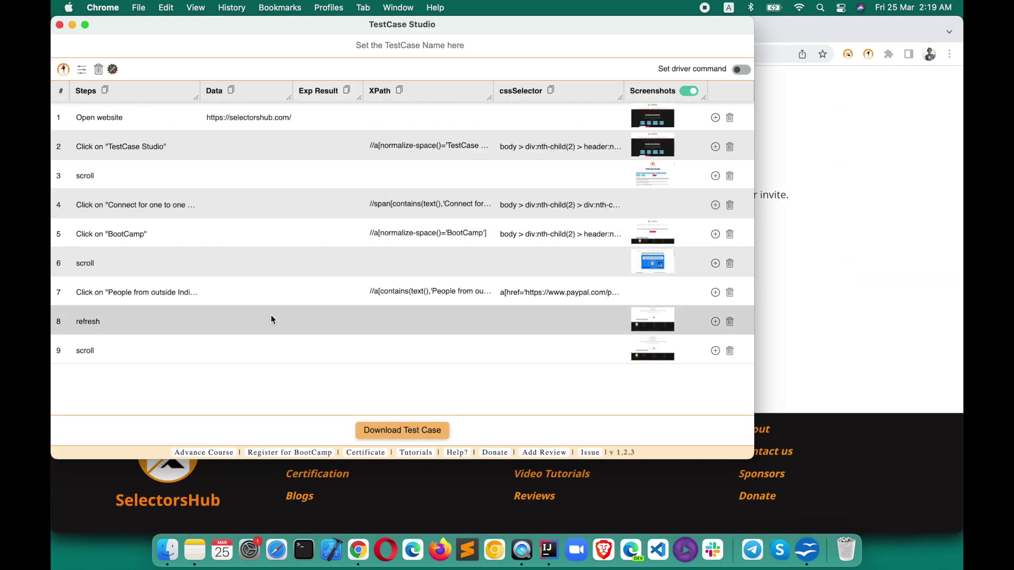
Record scrolling back to the top of the BootCamp page and opening the SelectorsHub home page.
left_click(800, 267)
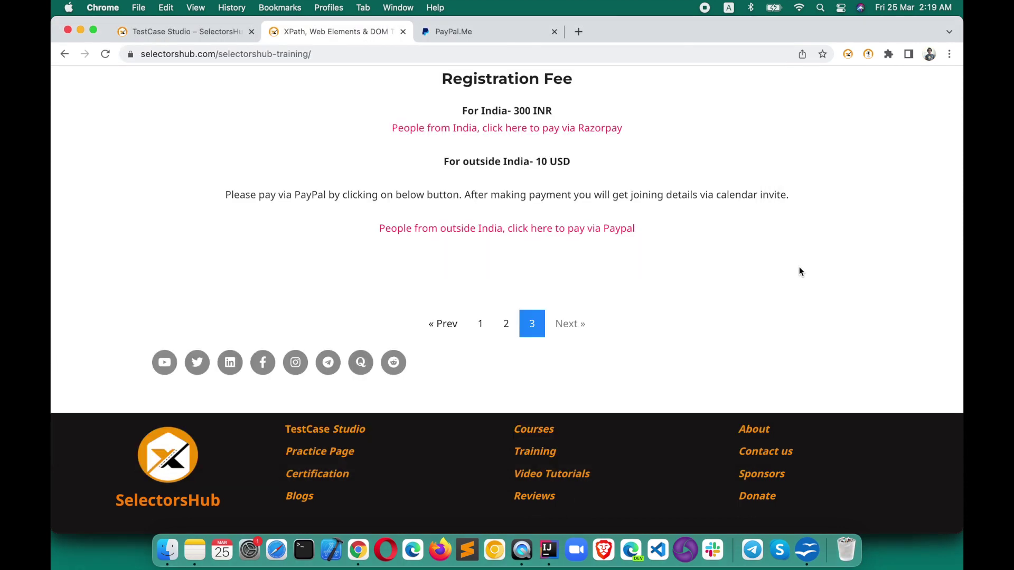
scroll(650, 247, "up", 4)
scroll(651, 243, "up", 15)
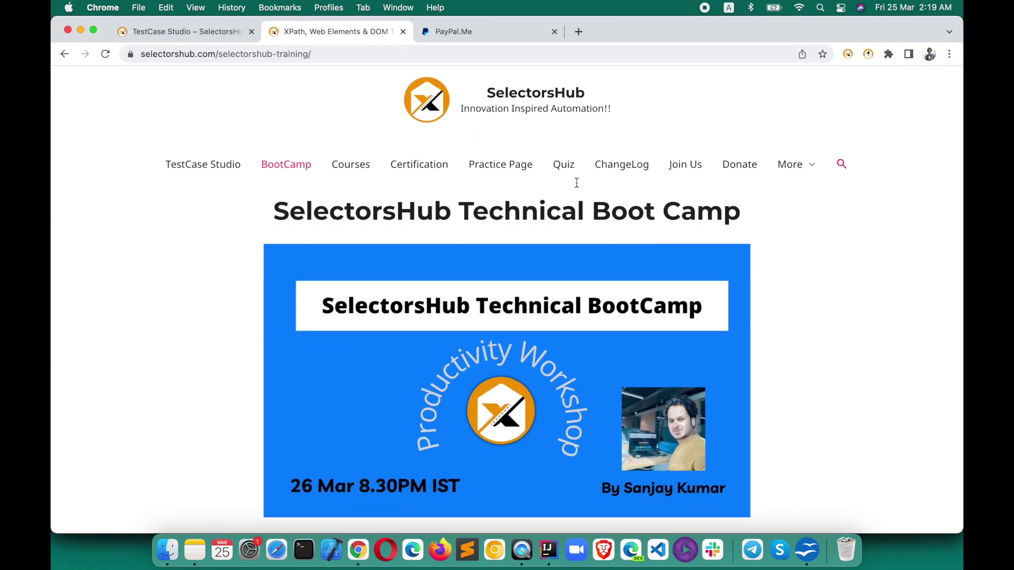
left_click(421, 111)
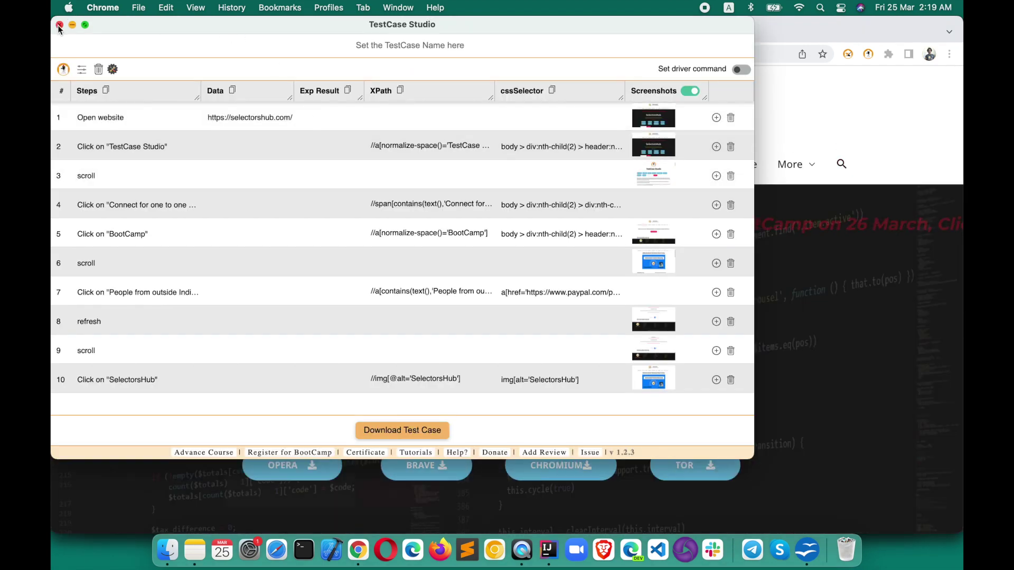
Page through the enlarged screenshots of recorded steps 1 to 3, and close the screenshot viewer and the recorder.
left_click_drag(525, 29, 655, 33)
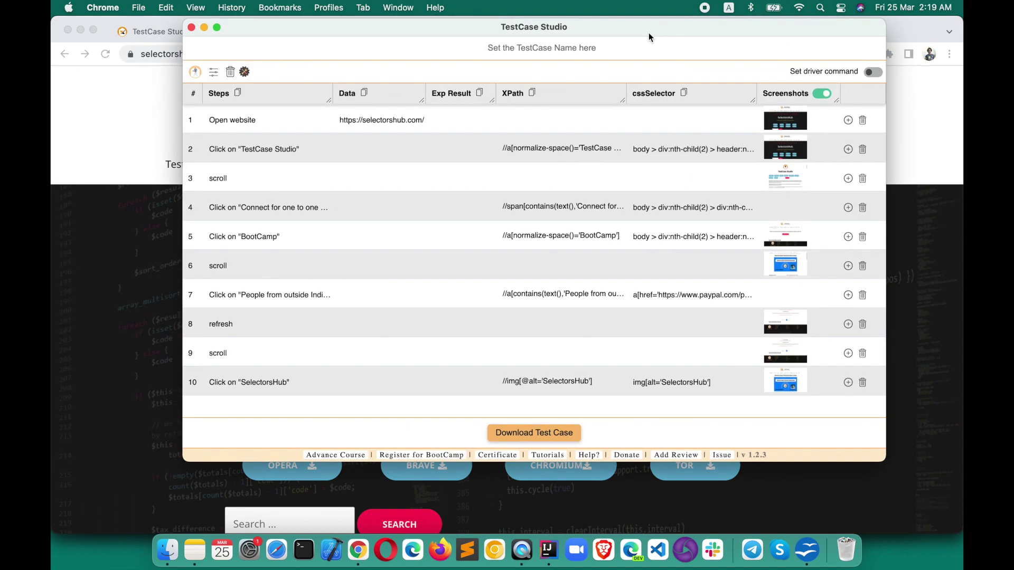
left_click(787, 119)
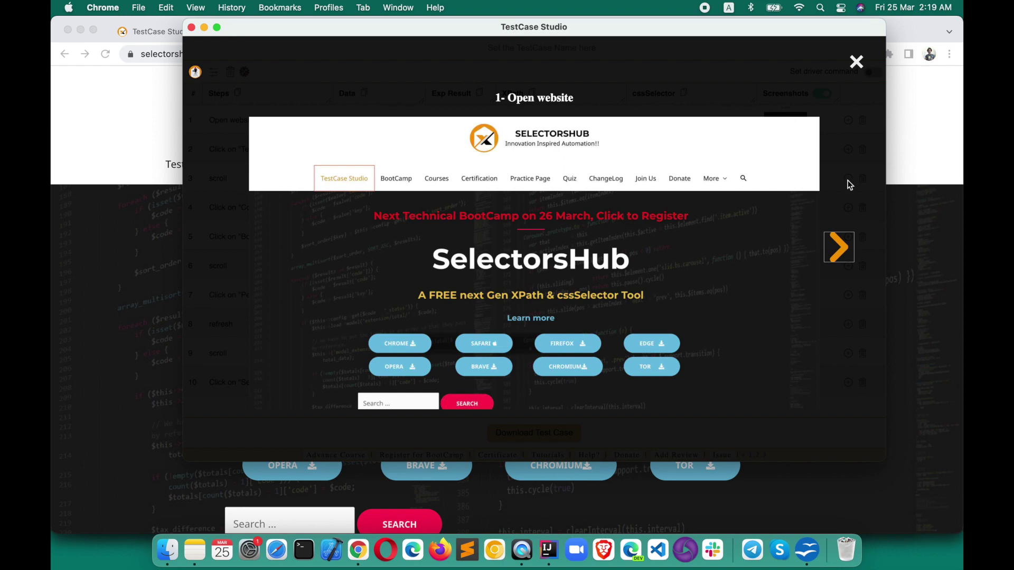
left_click(839, 252)
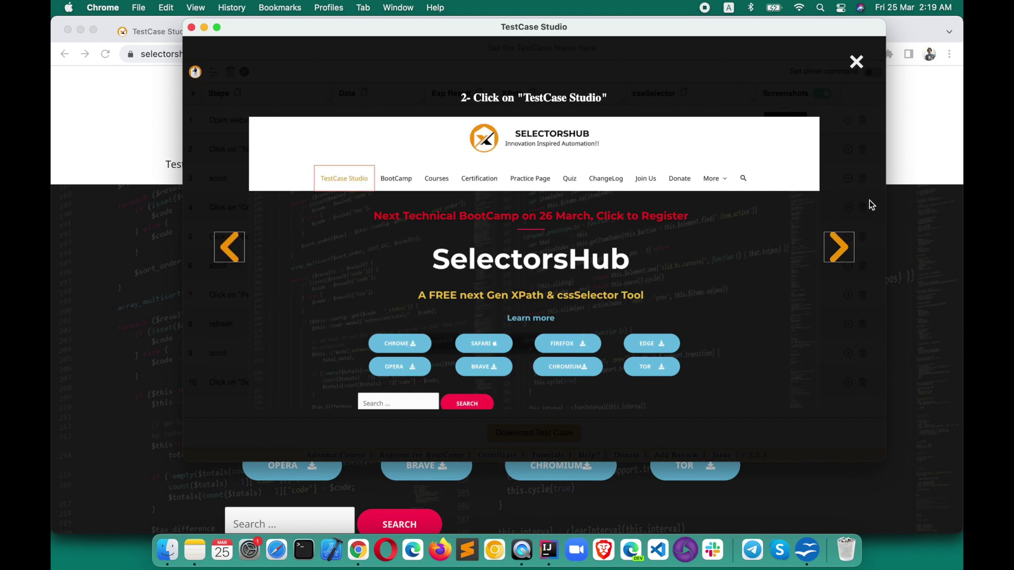
key("Right")
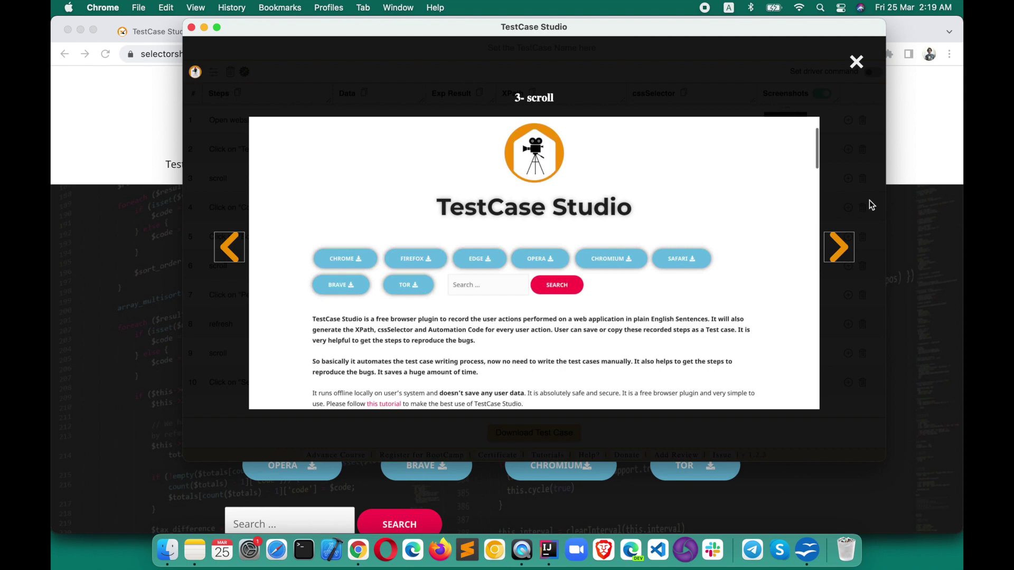
key("Left")
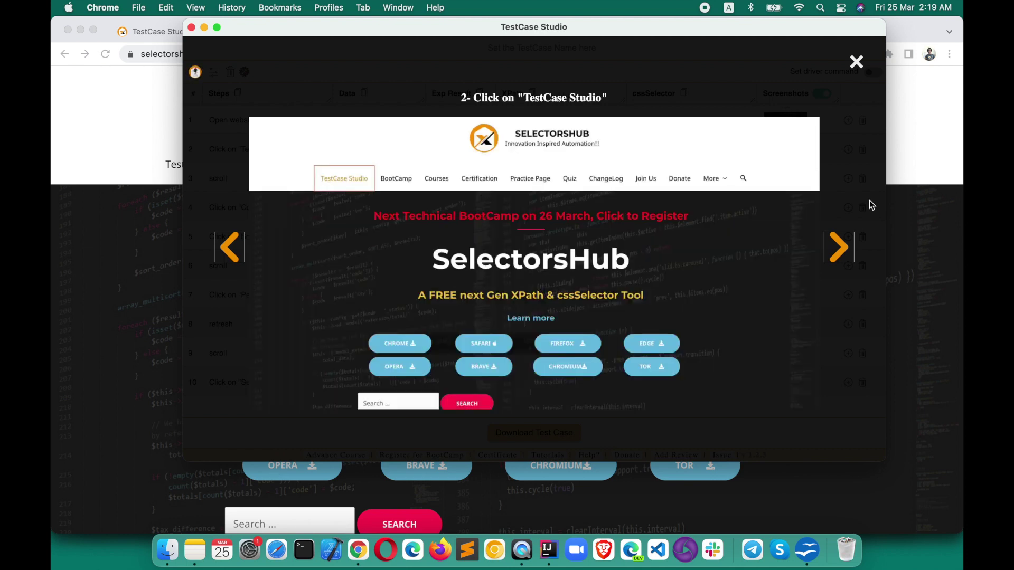
left_click(856, 61)
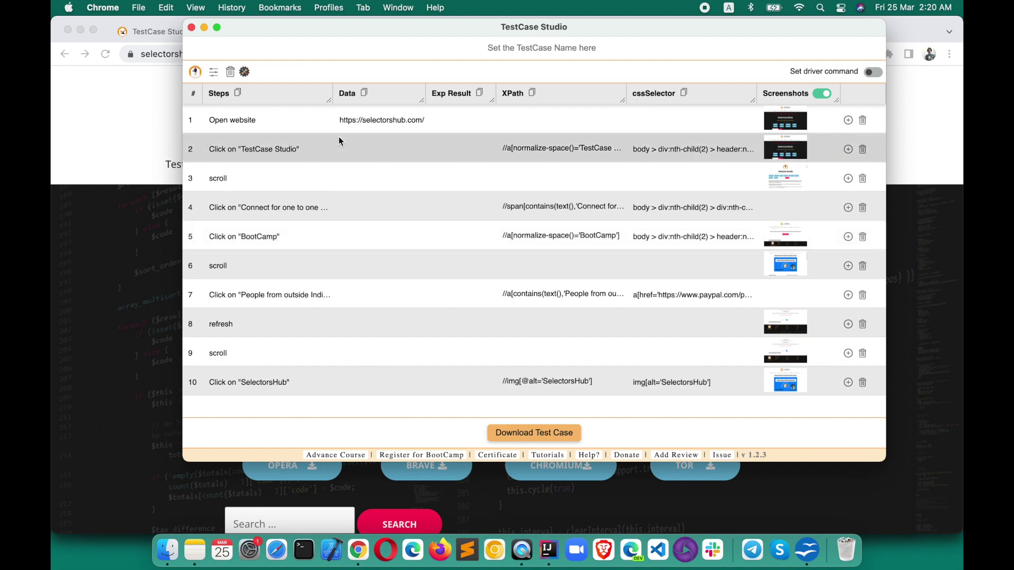
left_click(191, 28)
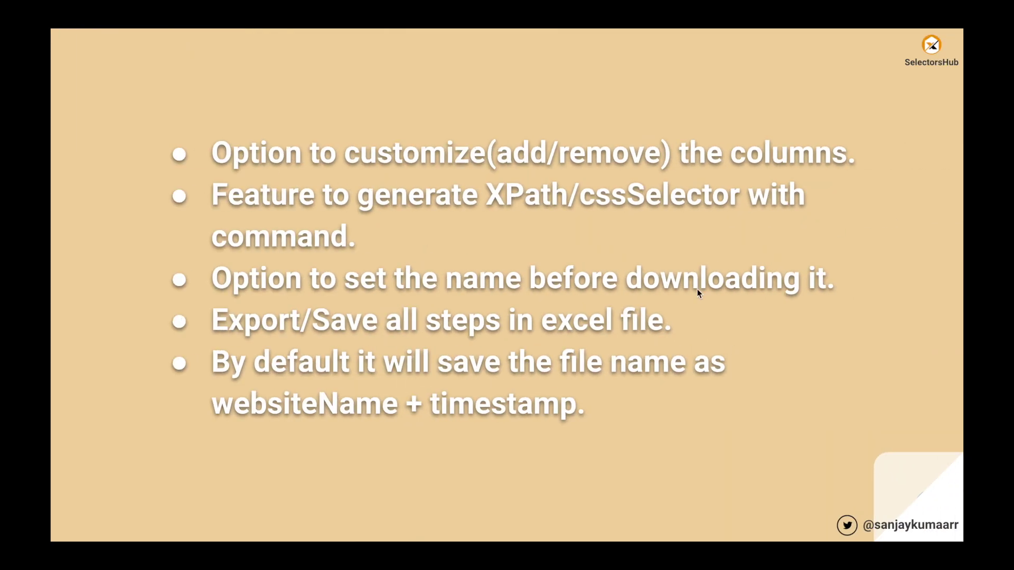
key("Right")
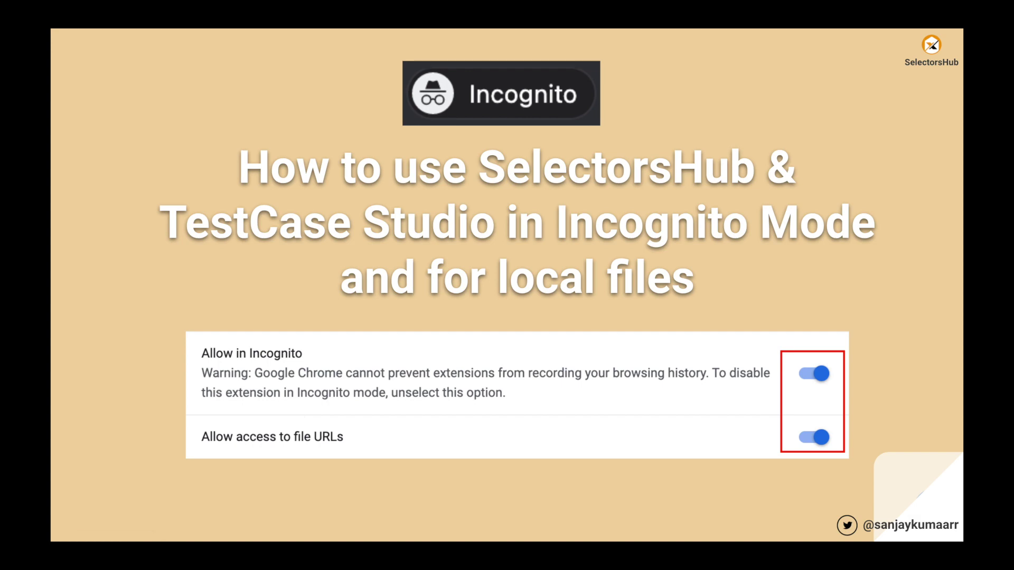
Switch to Chrome, open the TestCase Studio extension's management page and turn on Allow in Incognito.
key("ctrl+Left")
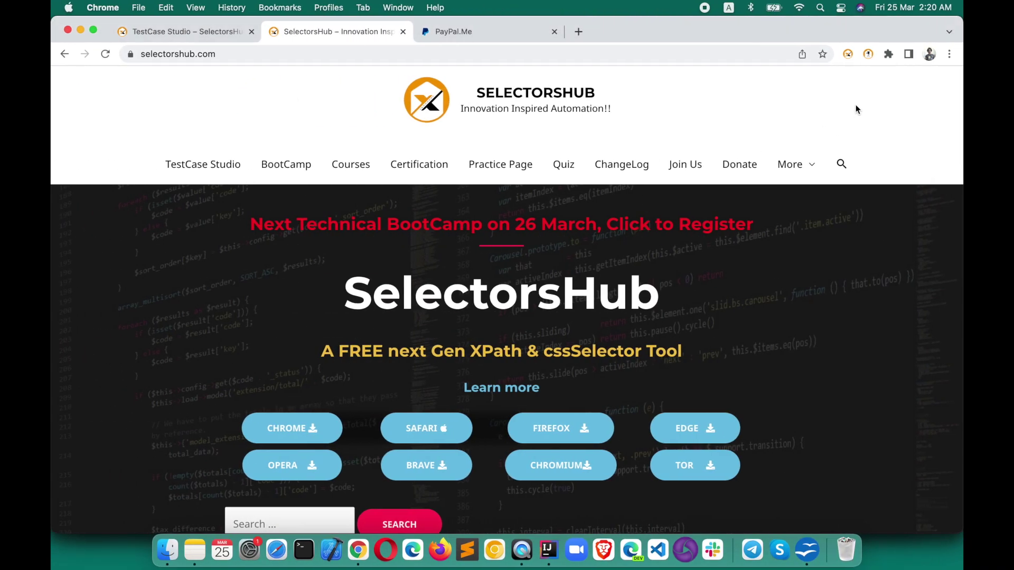
right_click(867, 53)
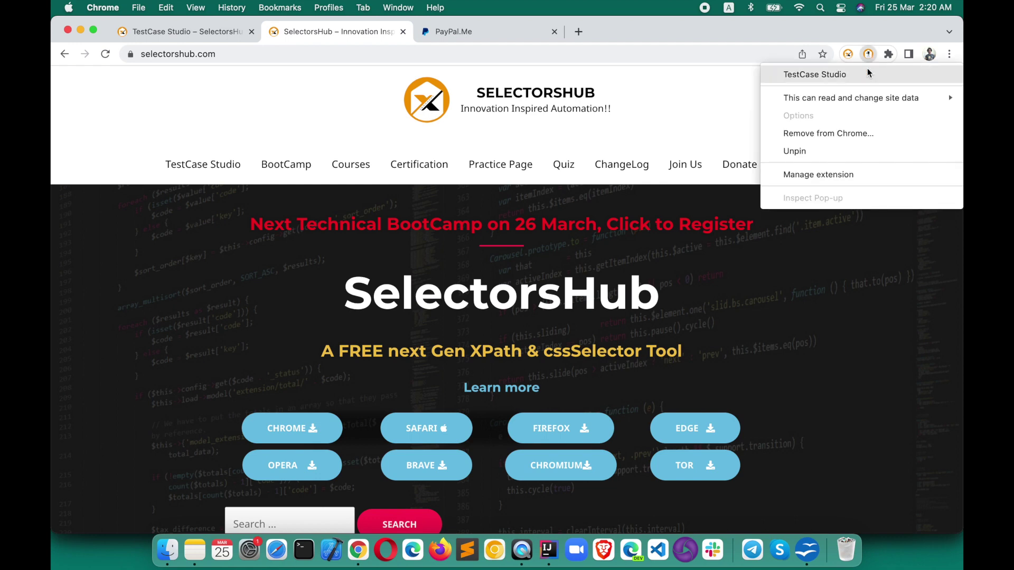
left_click(849, 174)
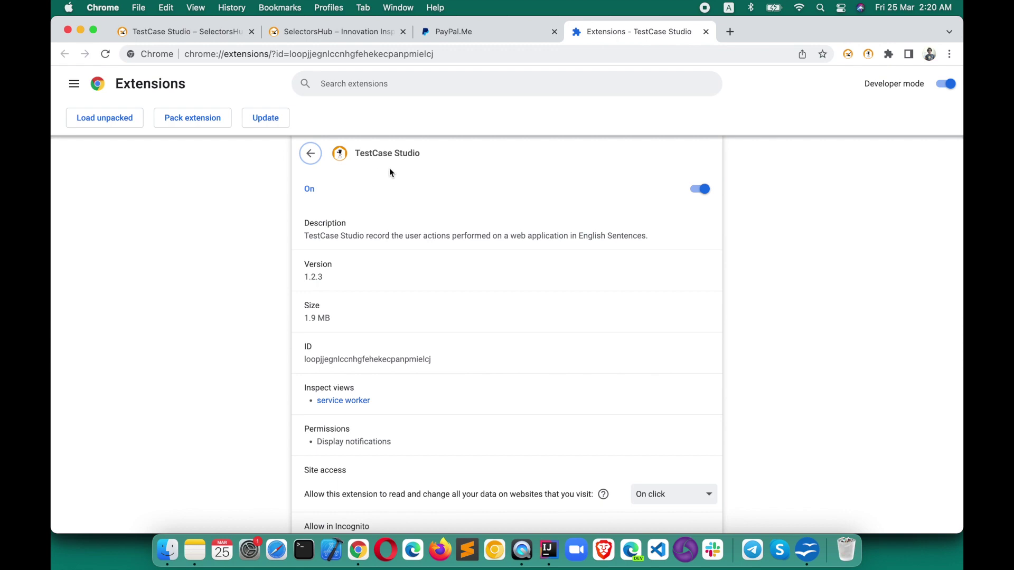
scroll(462, 271, "down", 5)
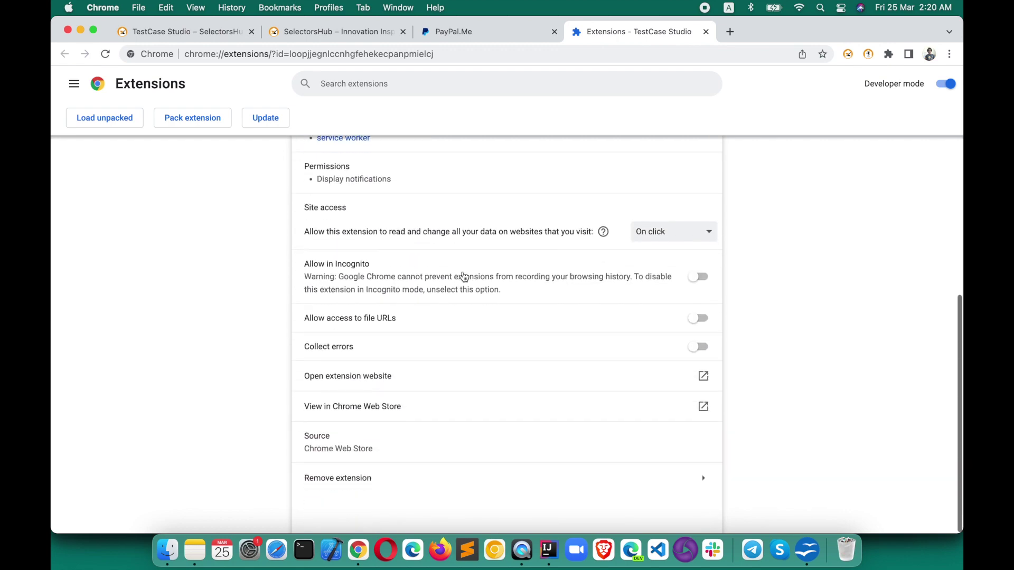
scroll(579, 276, "up", 5)
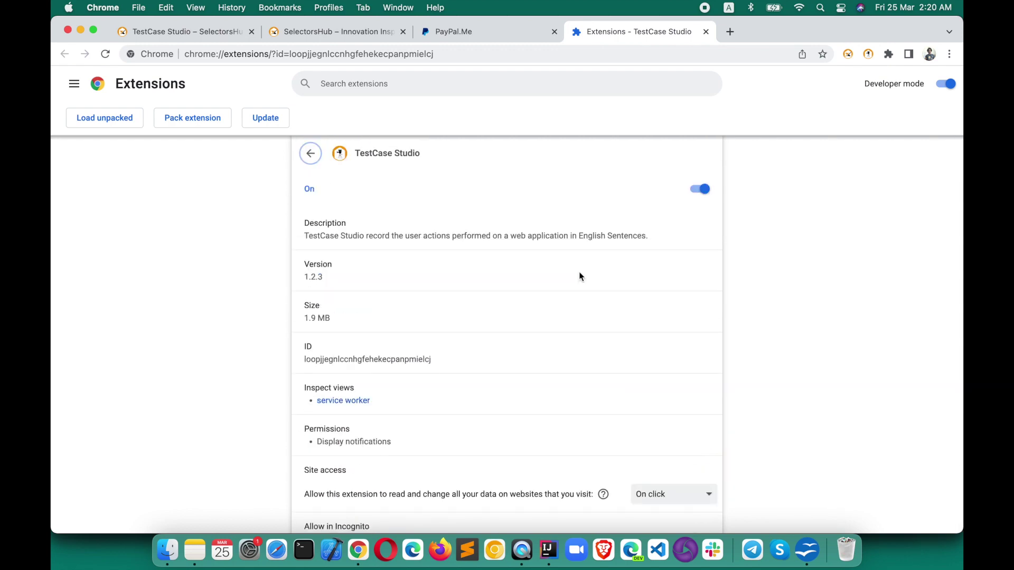
scroll(579, 277, "down", 5)
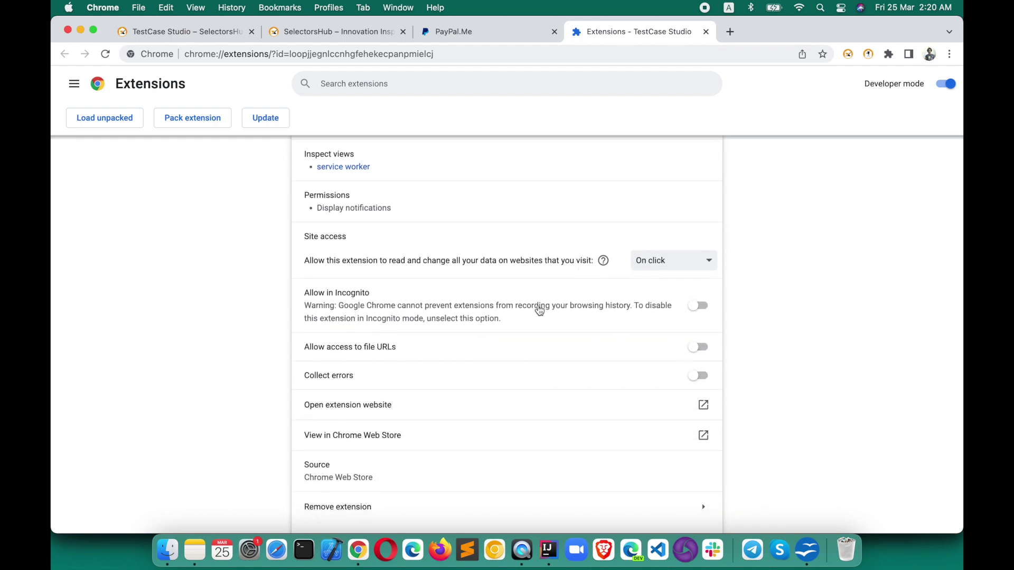
left_click(699, 307)
Check new Incognito windows for the TestCase Studio icon with incognito access on and off, closing each window.
left_click(948, 54)
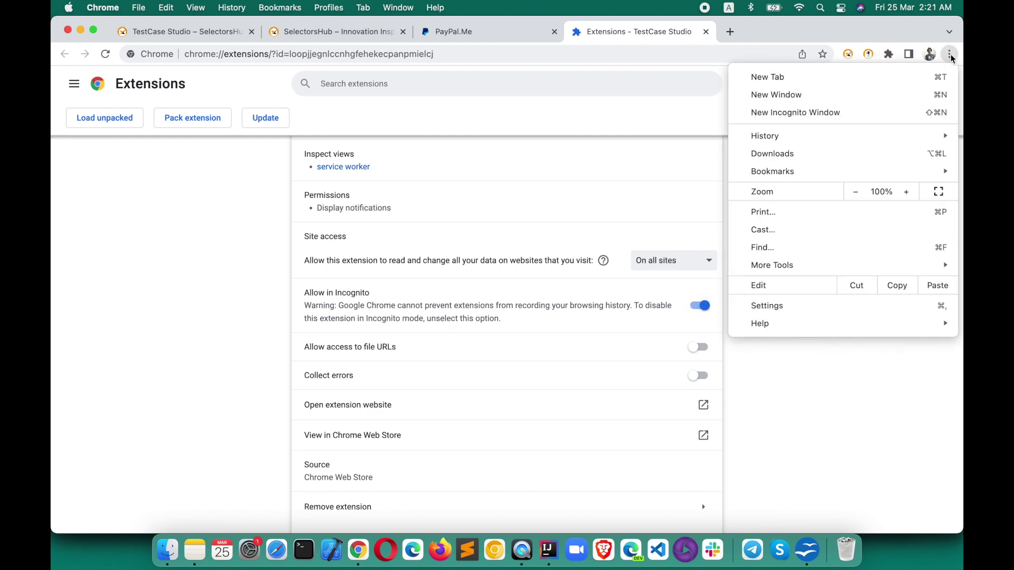
left_click(829, 116)
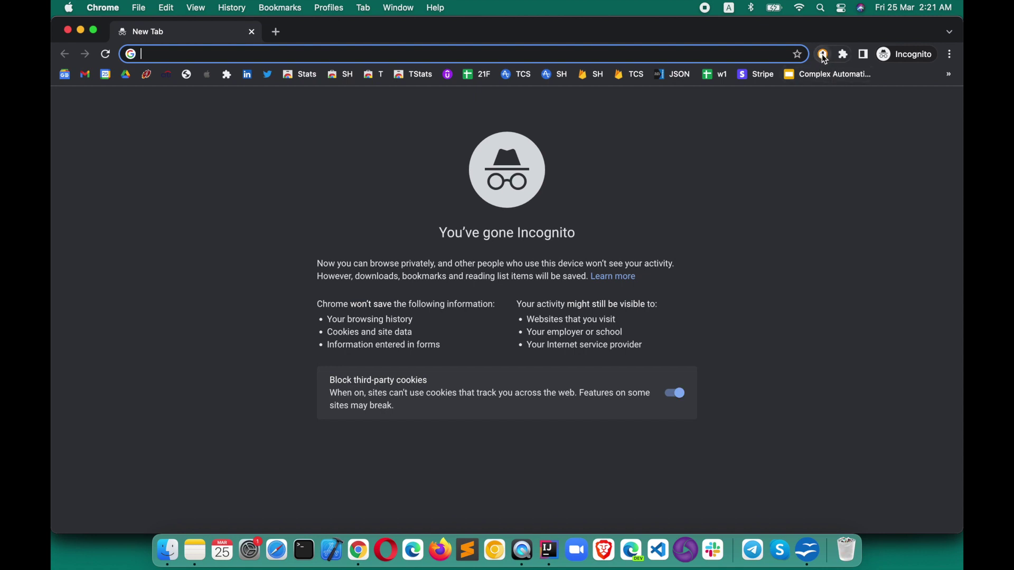
key("super+w")
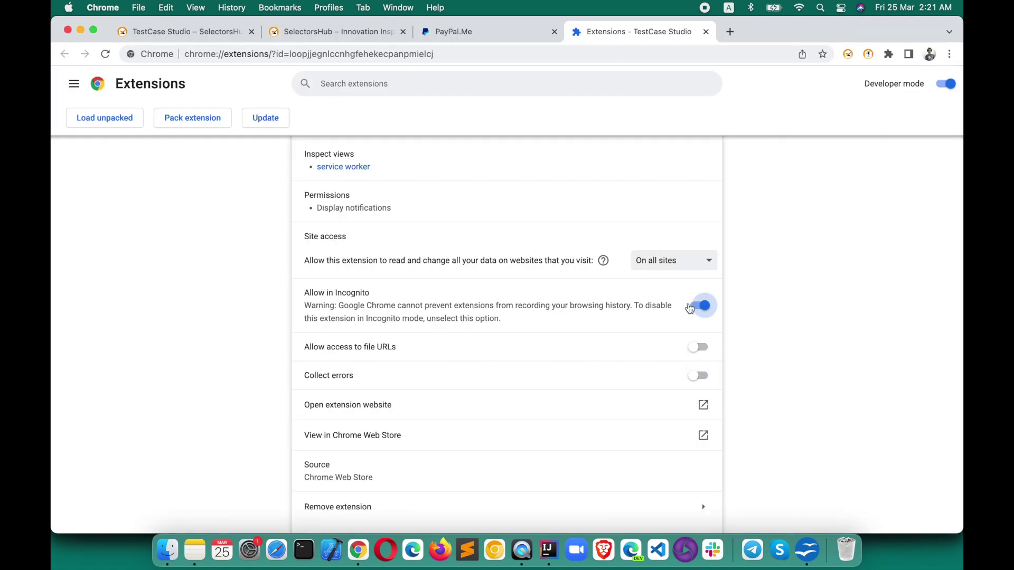
key("super+shift+n")
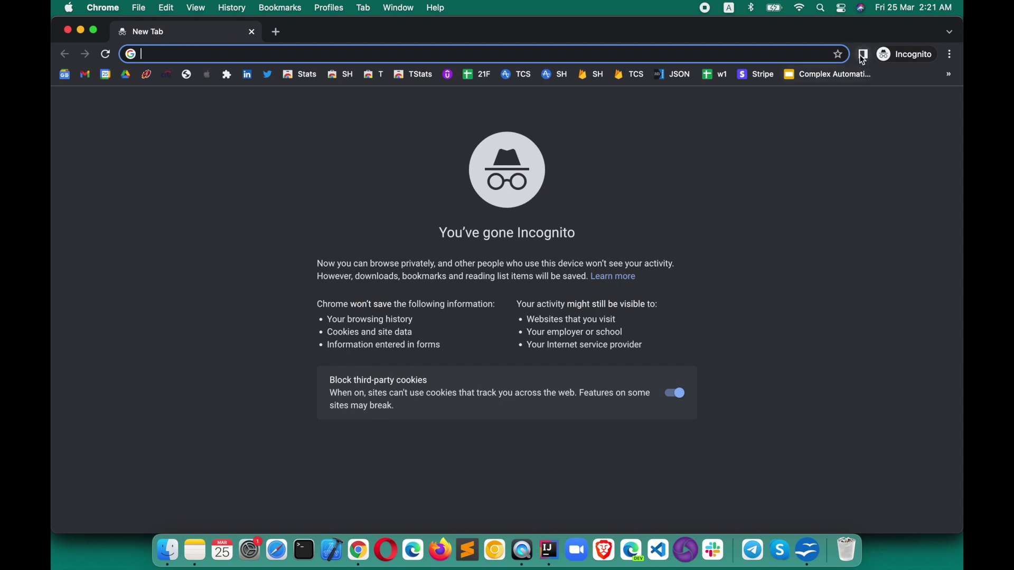
key("super+w")
Turn Allow in Incognito back on for TestCase Studio and load google.com in a new Incognito window.
left_click(695, 306)
left_click(696, 306)
key("super+shift+n")
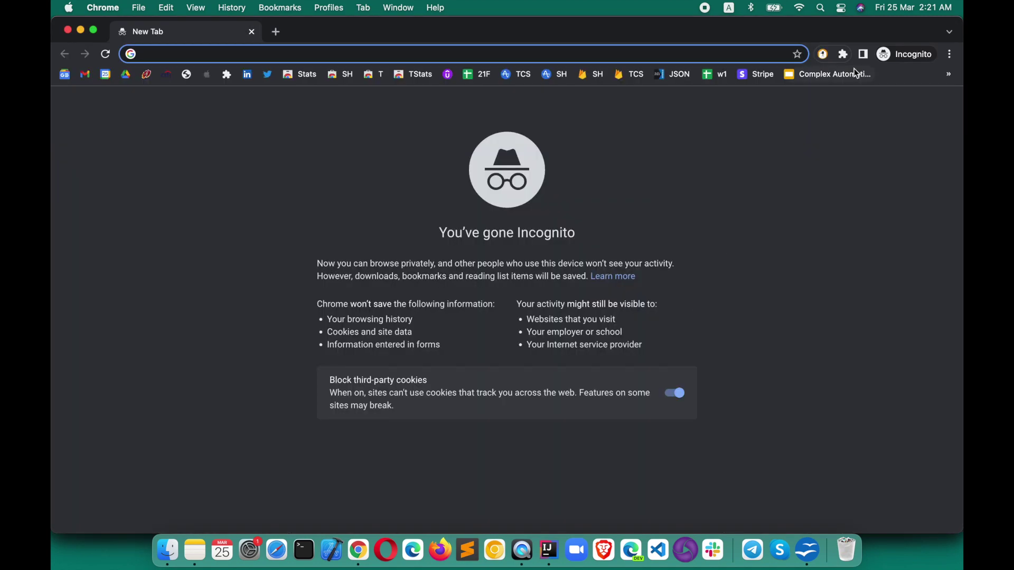
type("go")
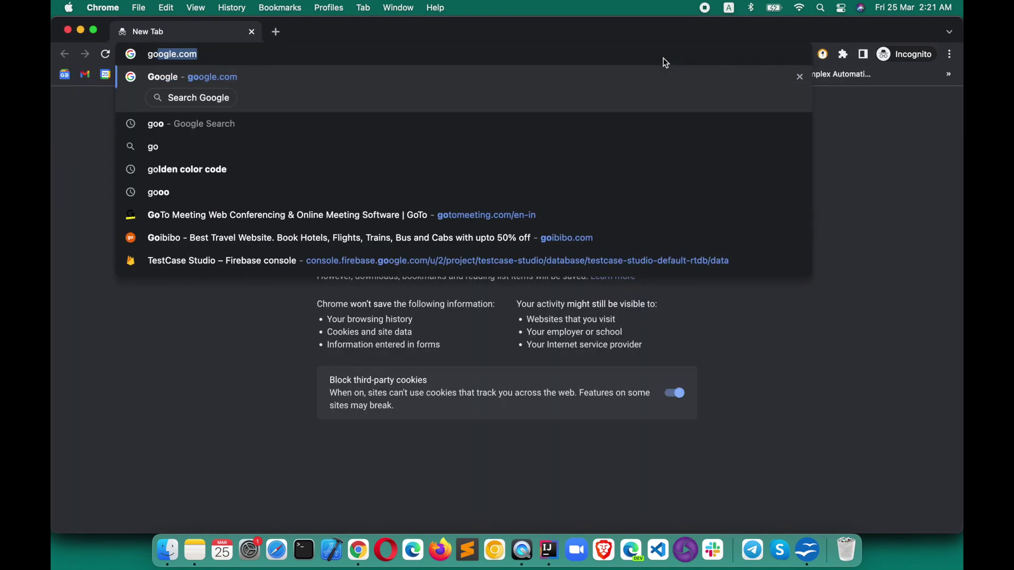
key("Return")
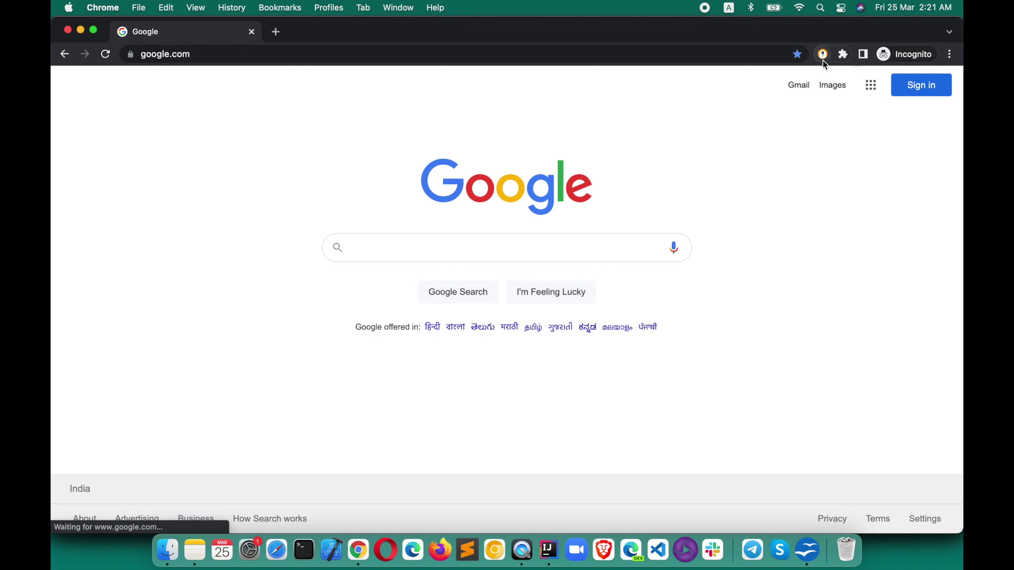
Launch TestCase Studio on the Incognito Google page, and close both the recorder and the Incognito window.
left_click(823, 55)
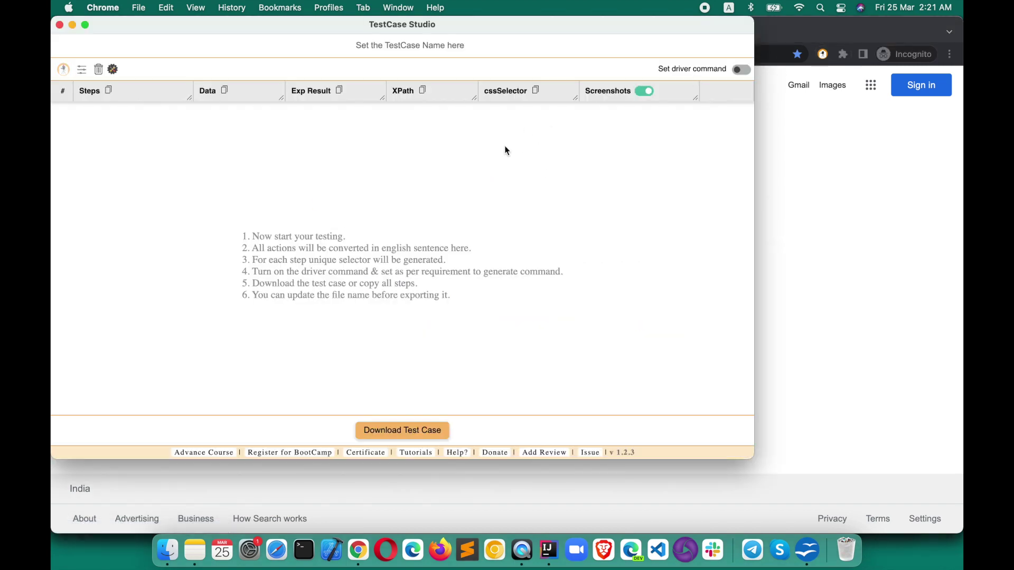
left_click(795, 178)
left_click(62, 23)
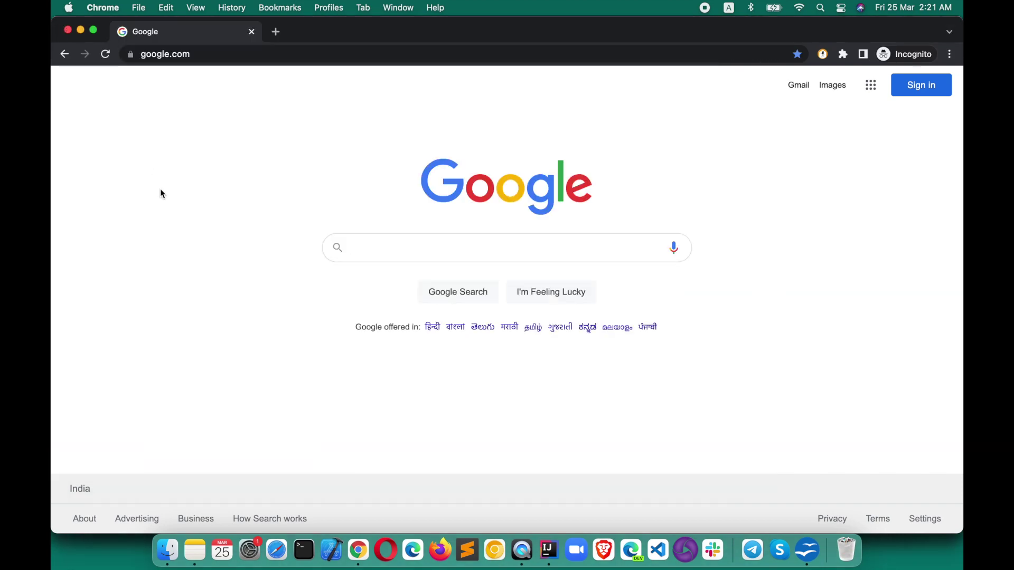
key("super+w")
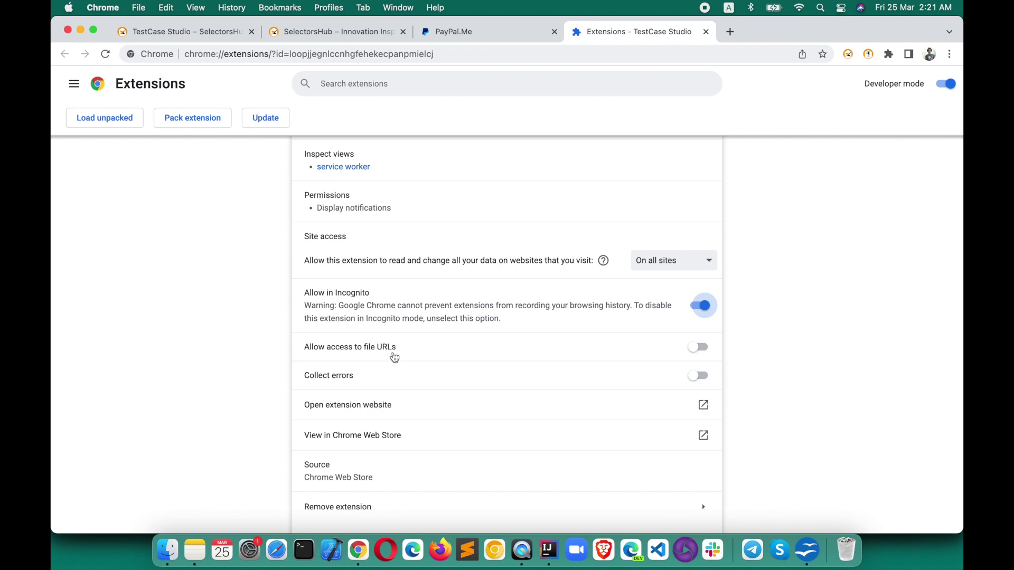
Turn on Allow access to file URLs for TestCase Studio, and advance the slides past the Incognito topic.
left_click(705, 350)
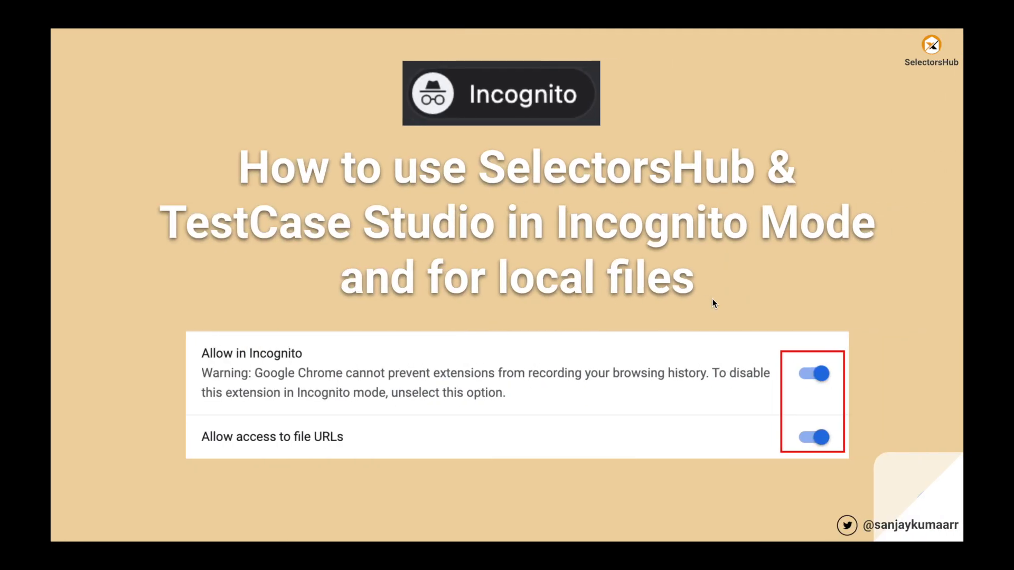
key("Right")
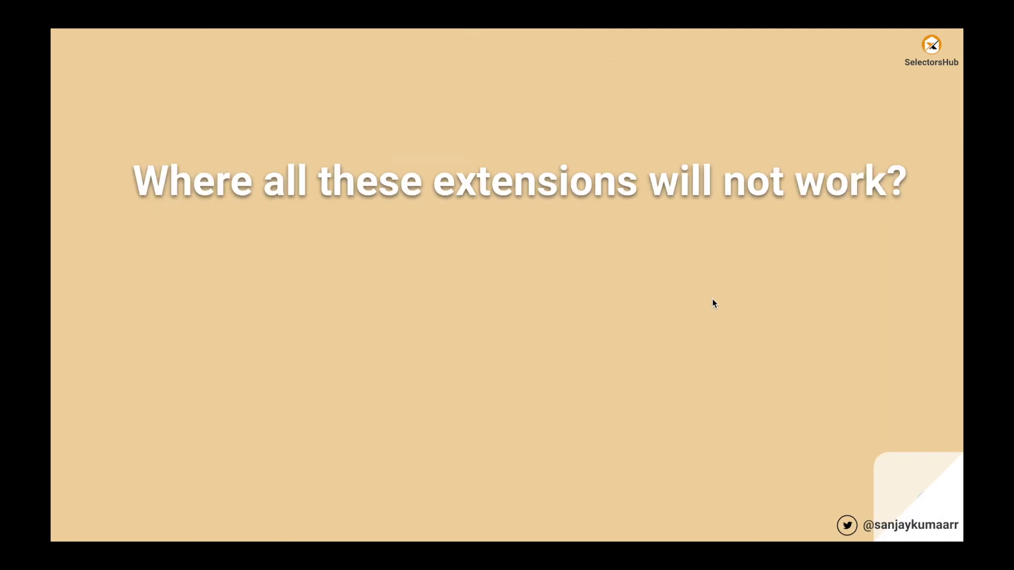
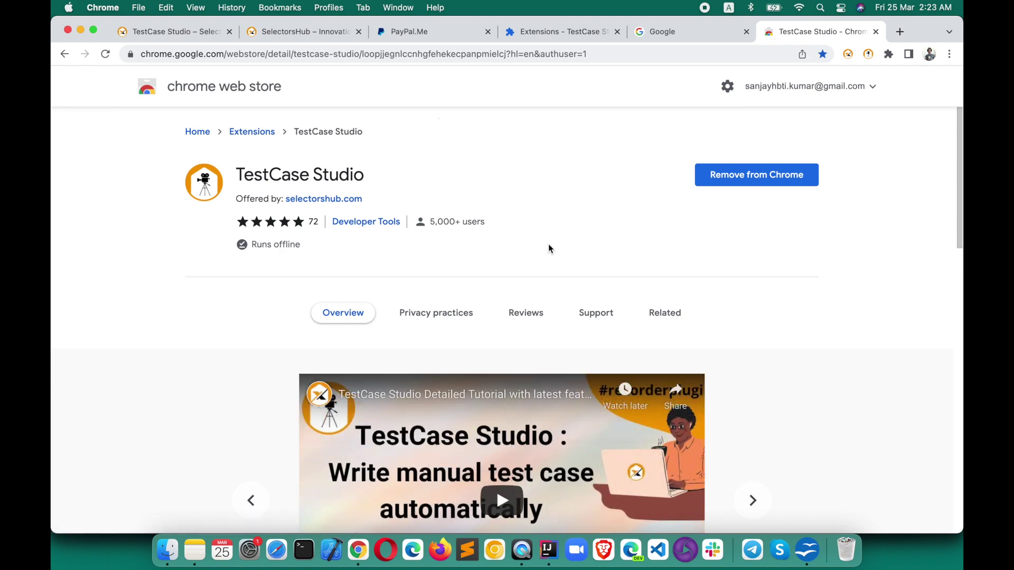
Try to launch TestCase Studio on its Chrome Web Store page, and return to the slides.
left_click(868, 55)
left_click(844, 294)
key("ctrl+Right")
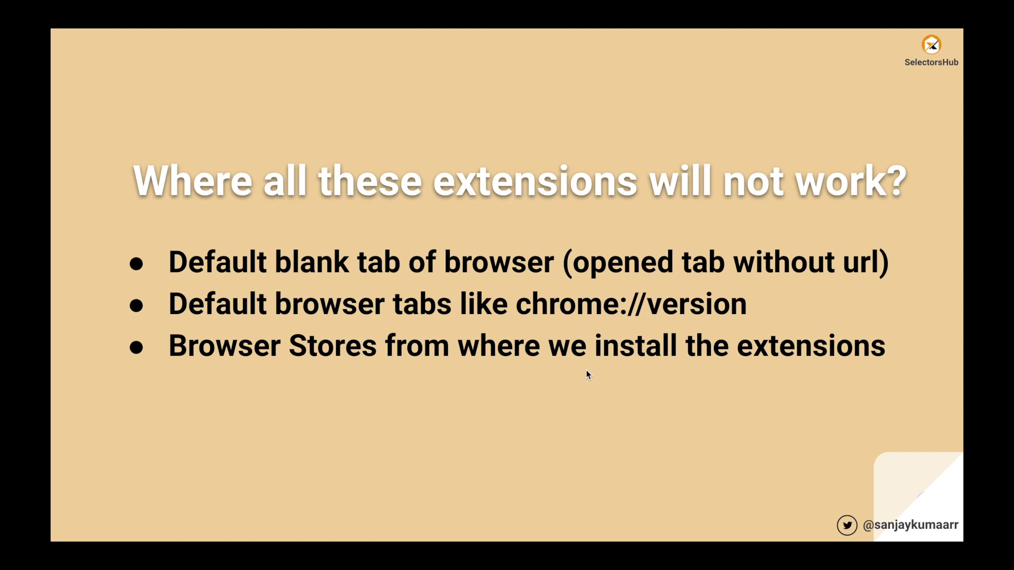
key("Right")
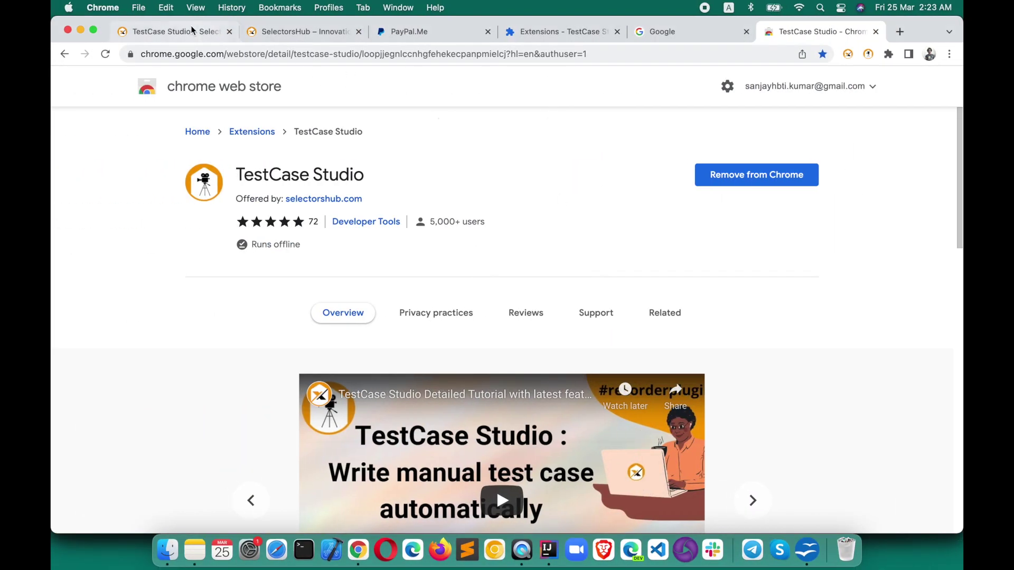
Go back to the TestCase Studio page in the browser and open the SelectorsHub Certification page.
left_click(192, 30)
scroll(490, 277, "up", 20)
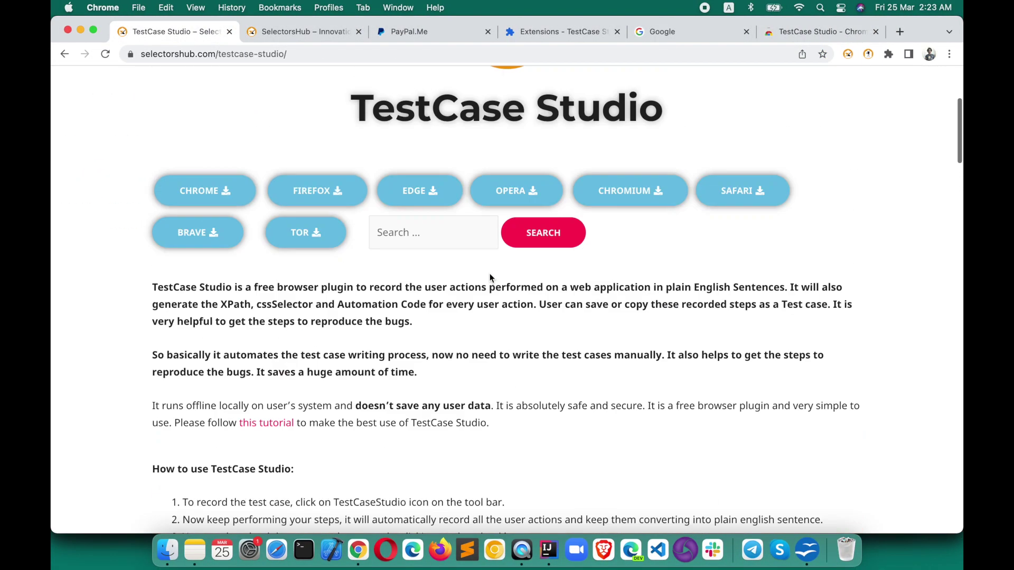
scroll(490, 277, "up", 5)
left_click(421, 168)
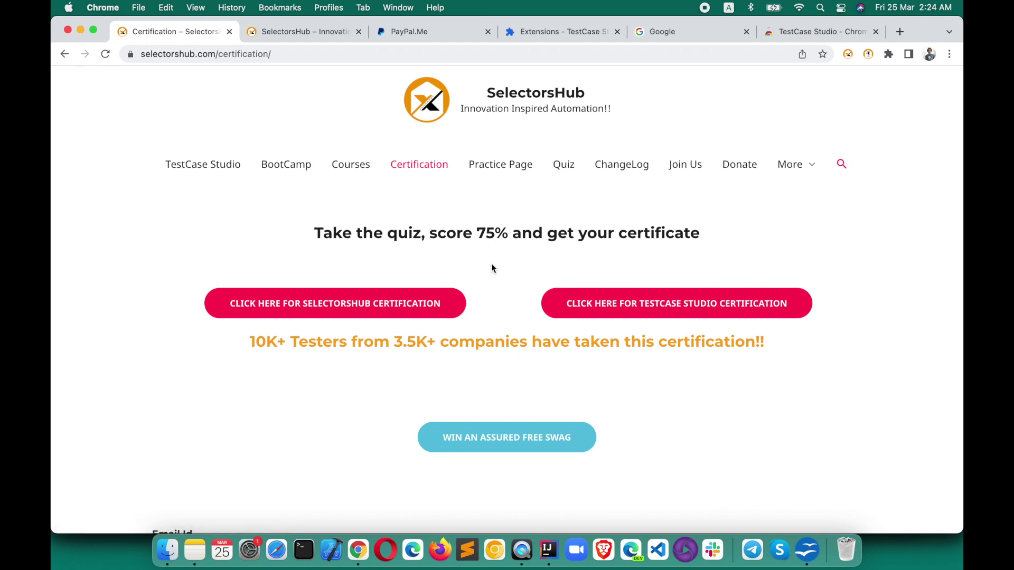
Open the SelectorsHub Quiz page and look through the fields of the Selectors Quiz form.
left_click(563, 167)
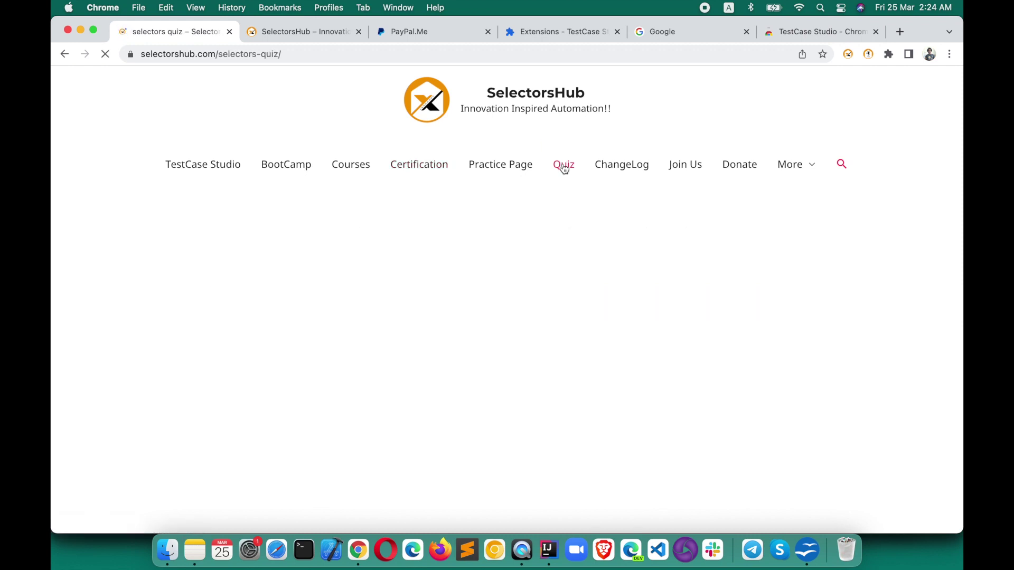
scroll(401, 309, "down", 5)
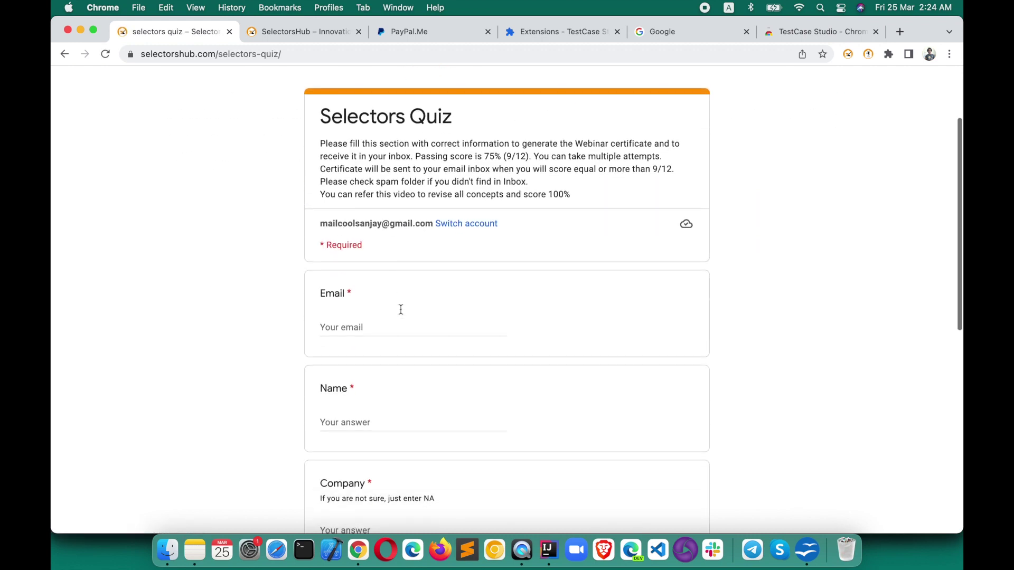
scroll(400, 310, "down", 3)
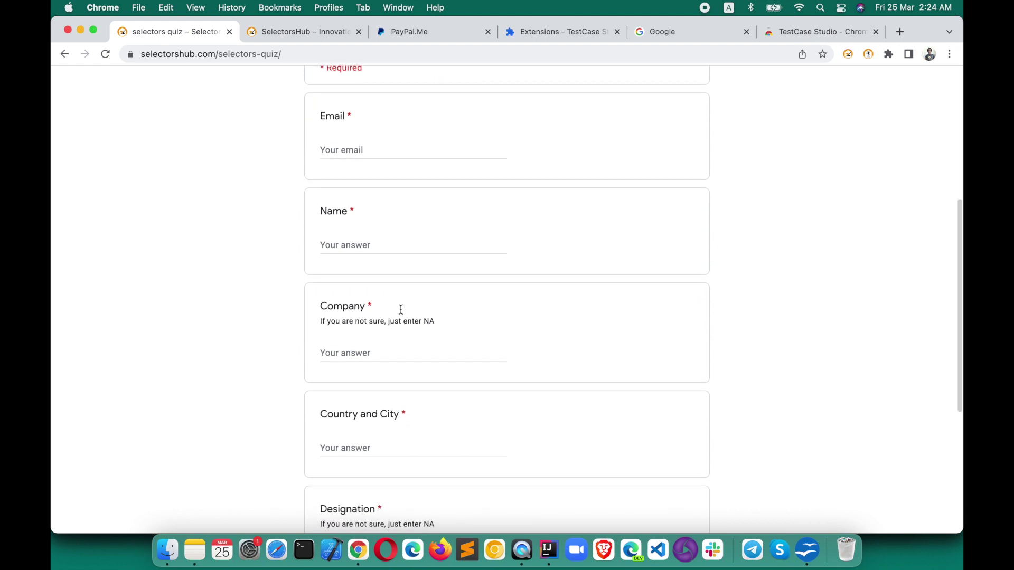
scroll(401, 310, "up", 8)
scroll(400, 309, "down", 1)
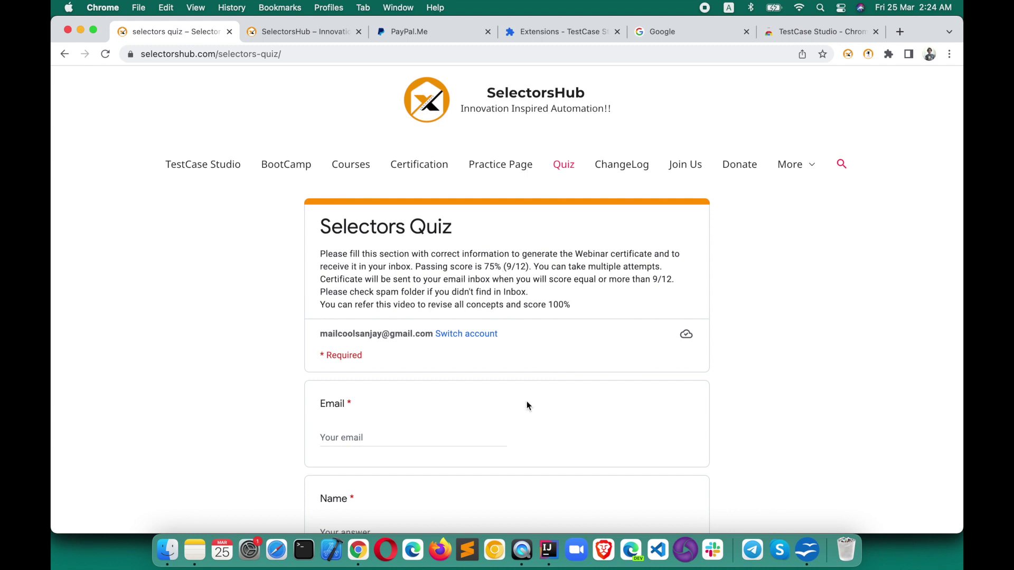
Look over the Selectors Quiz form fields and view the enlarged screenshot of the recorded Open website step in TestCase Studio.
scroll(527, 405, "down", 7)
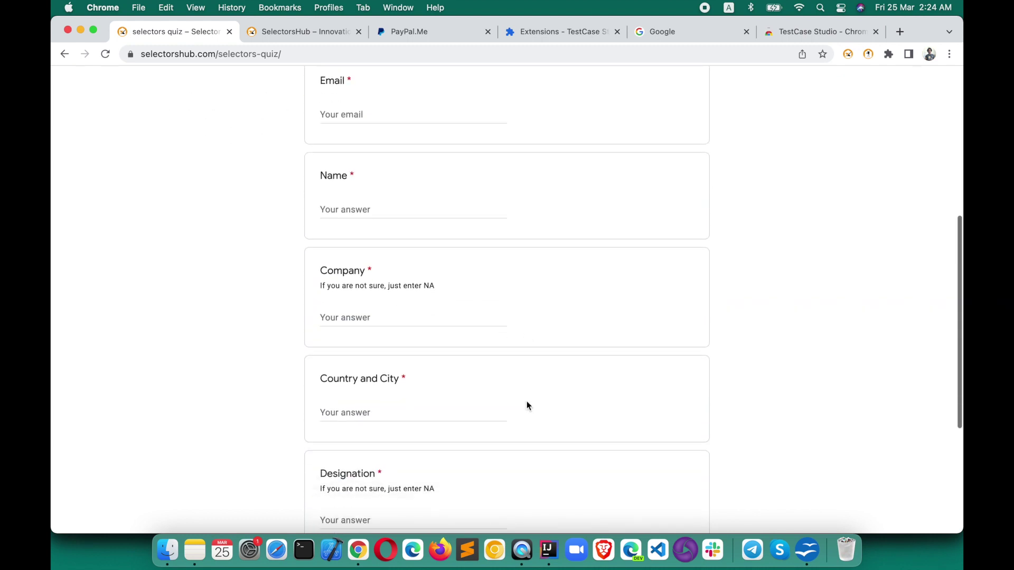
scroll(527, 406, "up", 7)
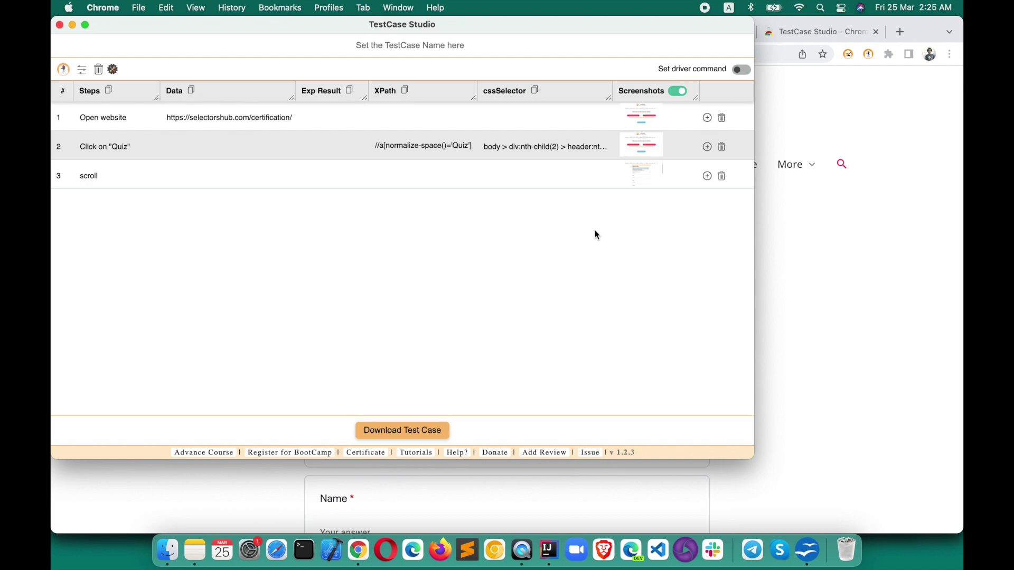
left_click(643, 122)
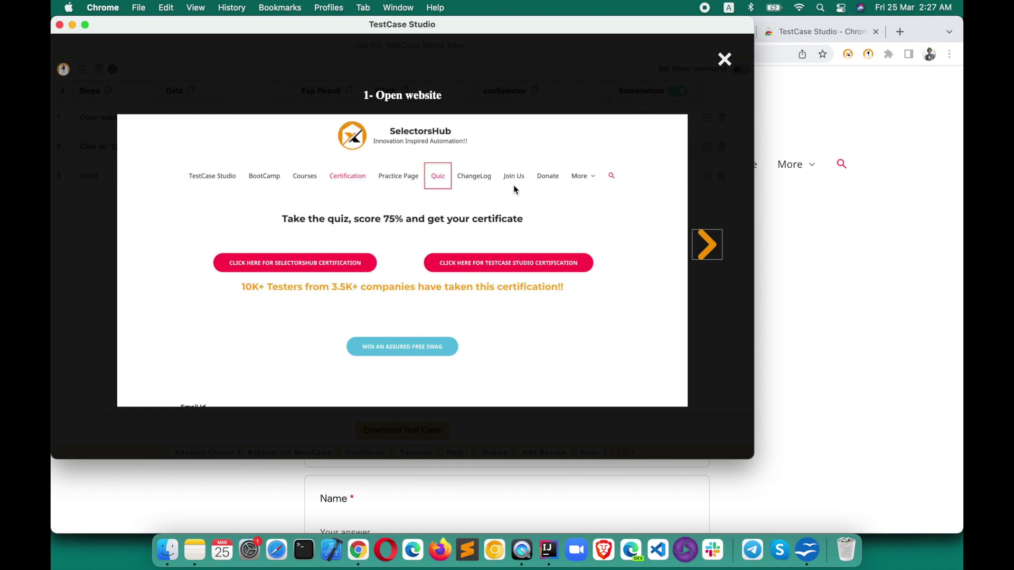
left_click(722, 58)
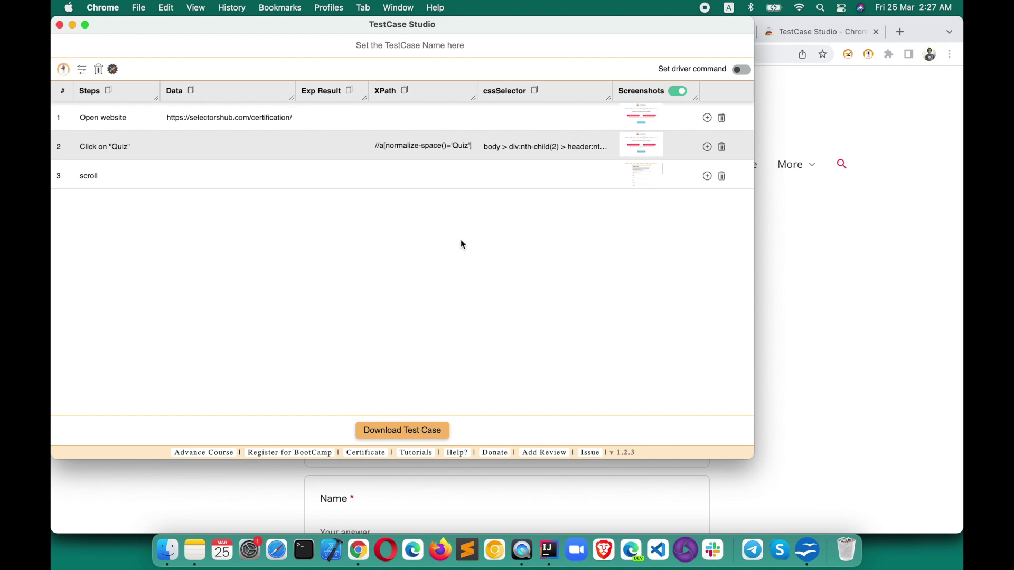
Close the TestCase Studio window and go to the SelectorsHub home page from the quiz page.
left_click(60, 24)
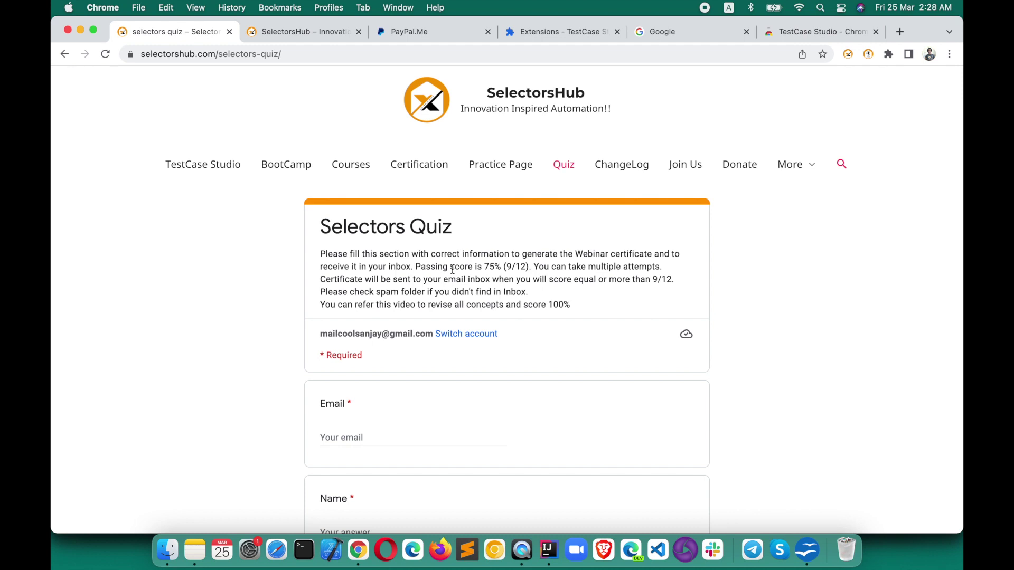
left_click(405, 100)
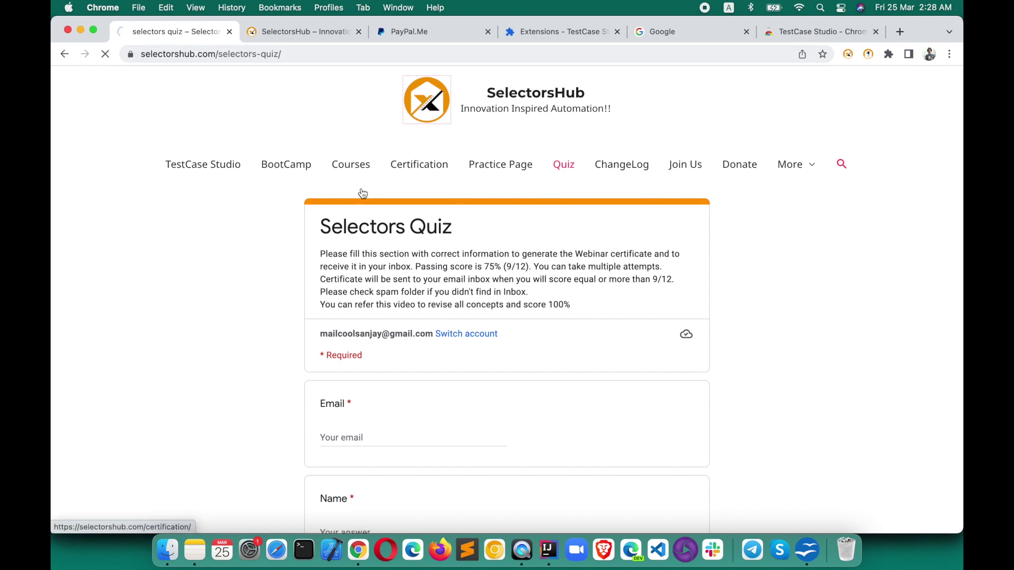